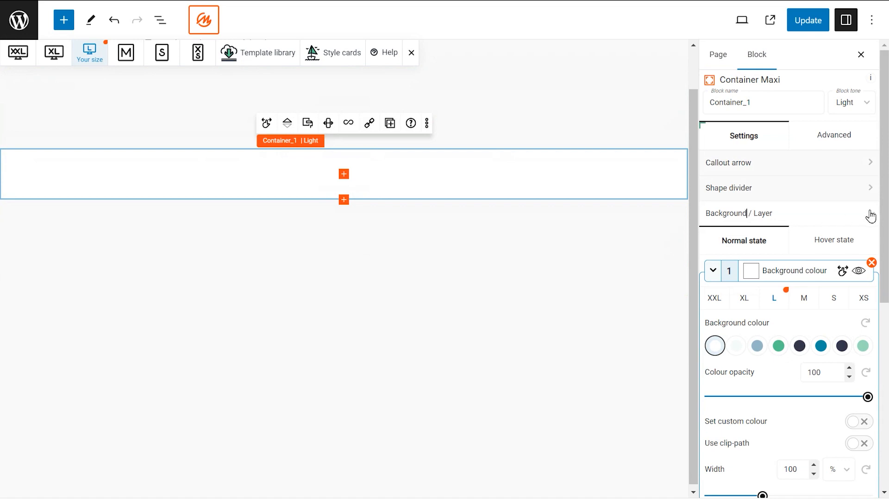
Step: Recolour the container's background colour layer with the custom blue #04AFF7 at 100 opacity
drag(883, 204, 883, 239)
scroll(746, 151, down, 1)
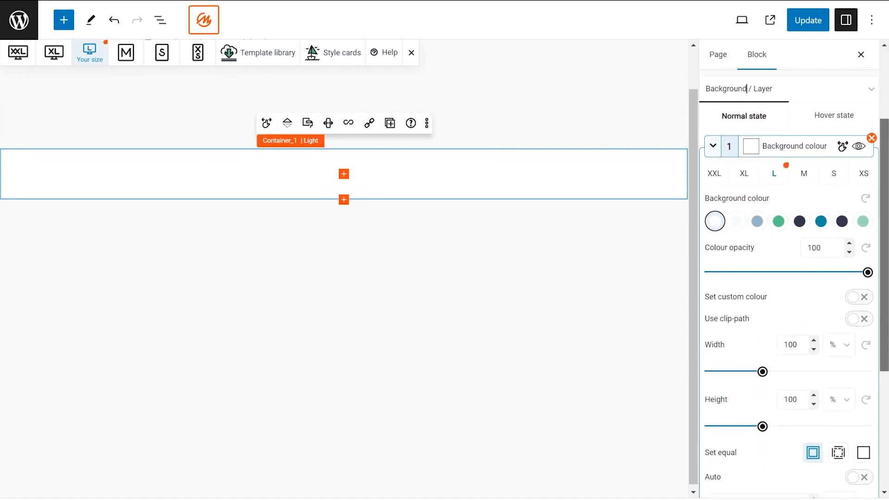
click(756, 223)
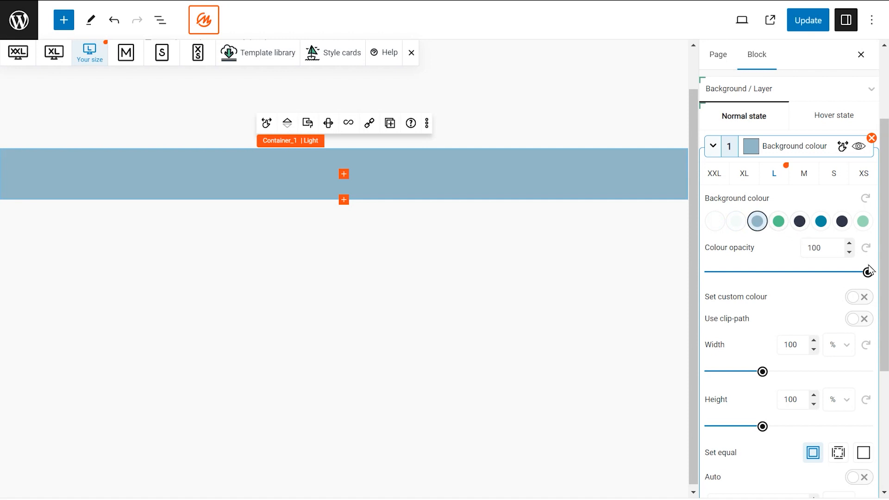
click(860, 296)
drag(843, 365, 872, 332)
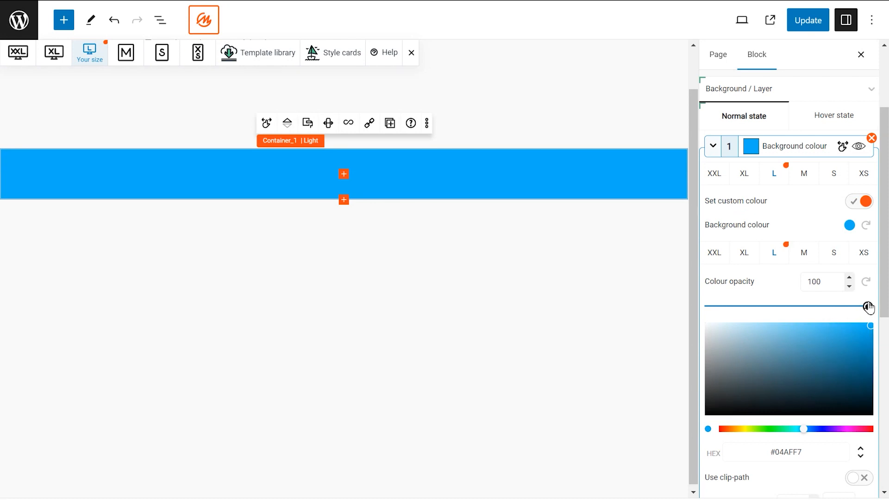
mouse_move(868, 309)
mouse_down()
mouse_move(716, 309)
mouse_move(880, 314)
mouse_up()
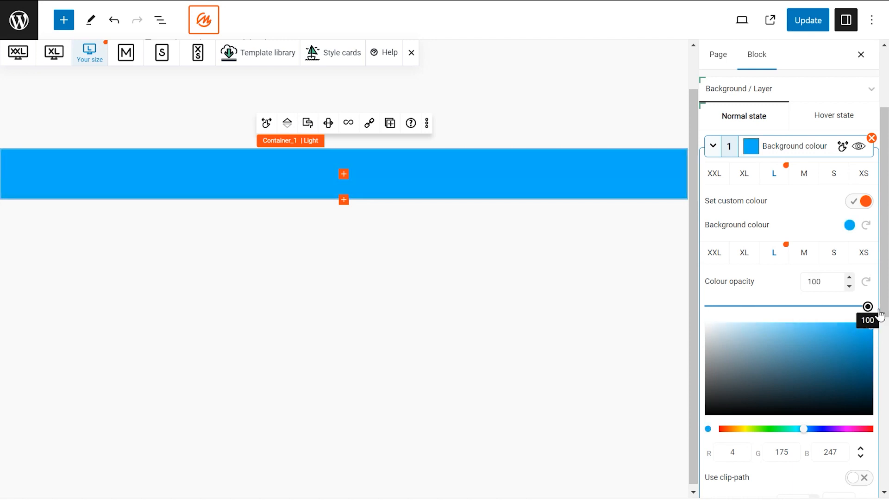
Step: Enable the clip-path on the background colour layer and clip it to the right-leaning parallelogram shape
drag(886, 239, 886, 302)
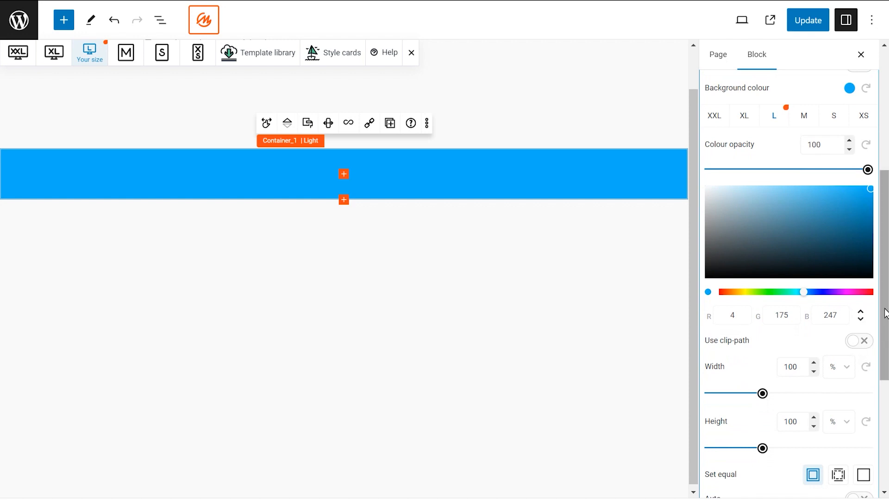
drag(886, 309, 886, 353)
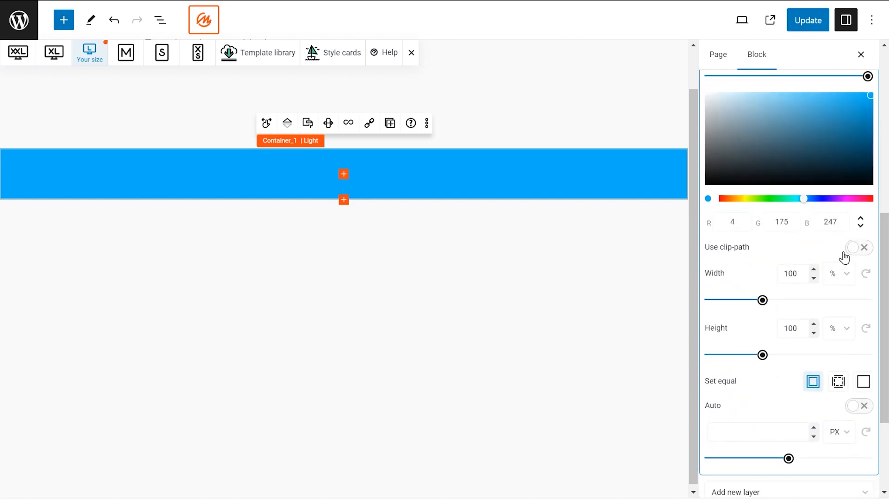
click(857, 248)
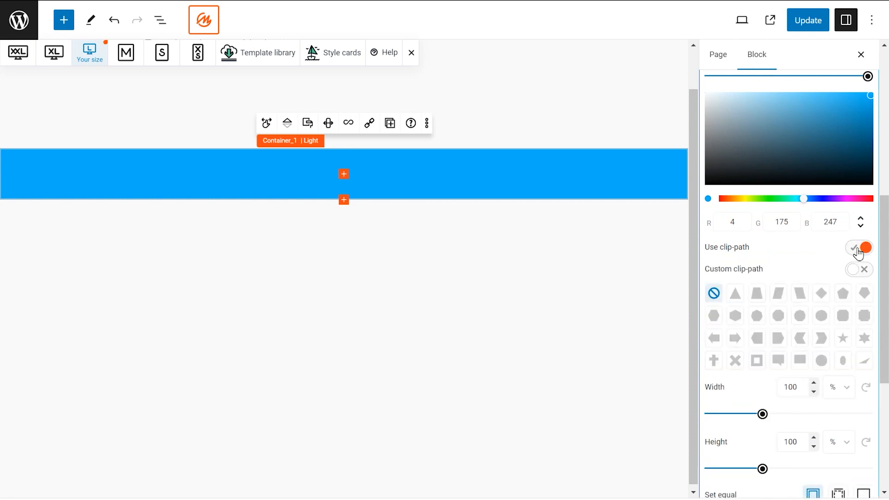
click(738, 298)
click(757, 298)
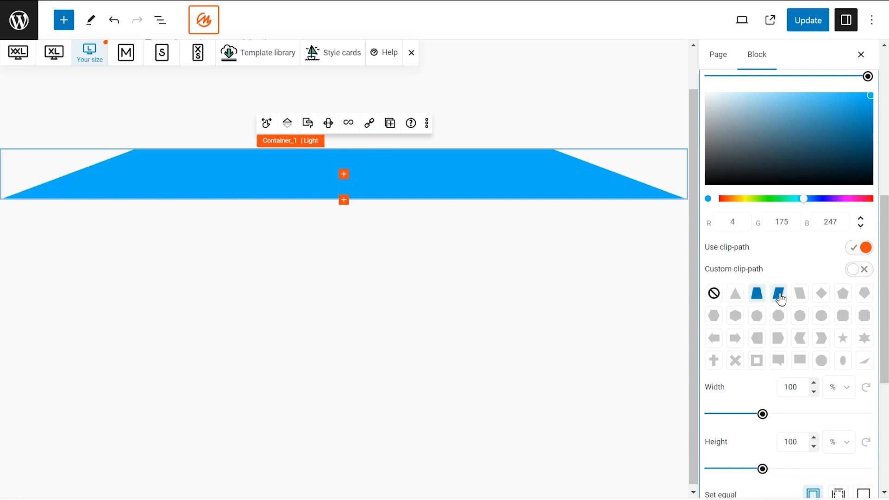
click(779, 298)
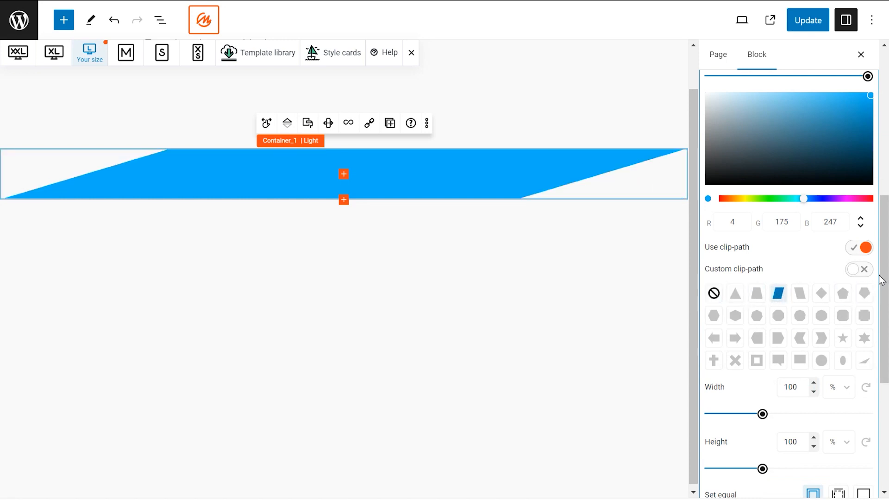
Step: Link the container's padding in top/bottom and left/right pairs and set the top/bottom padding to 150 px
drag(882, 269, 880, 377)
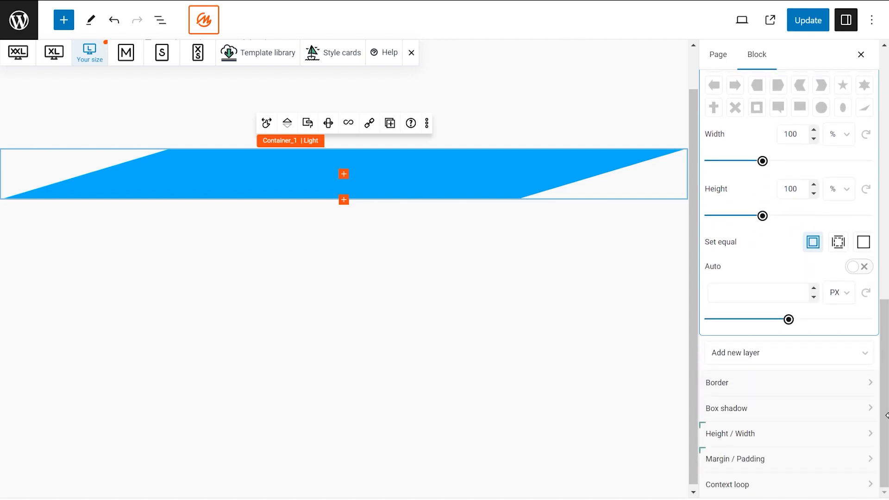
click(759, 459)
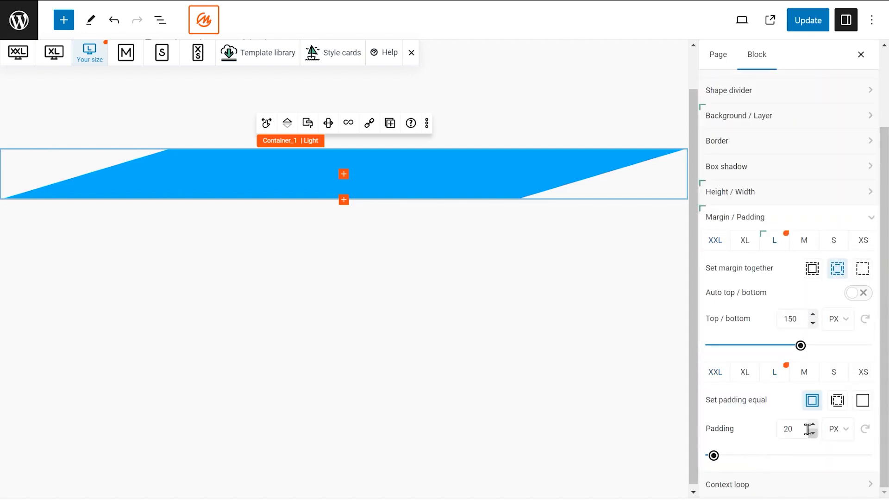
click(837, 400)
click(788, 432)
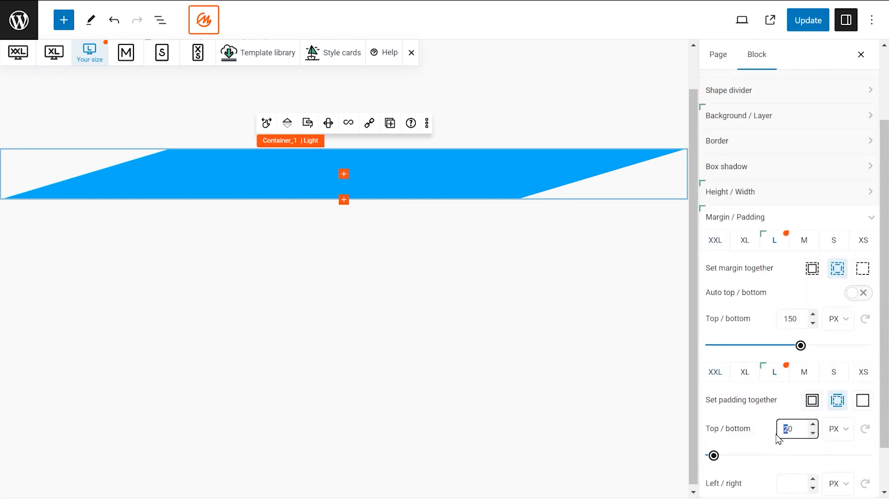
text(8)
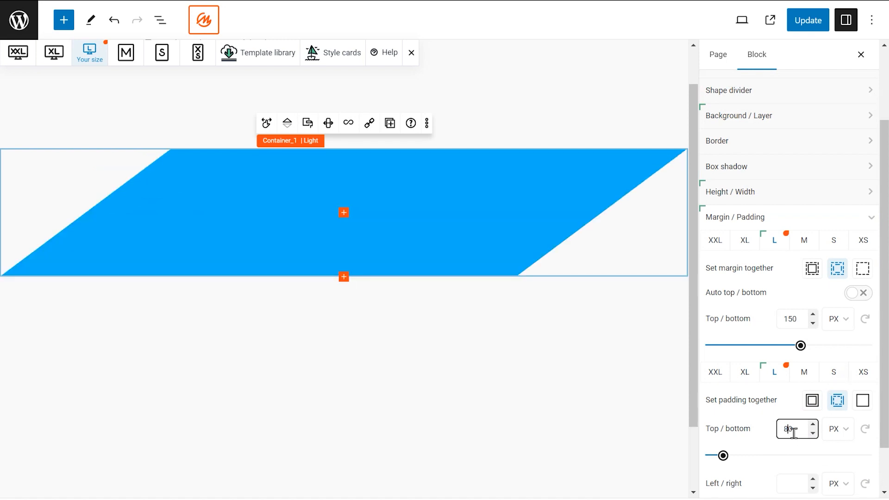
drag(795, 431, 745, 434)
text(150)
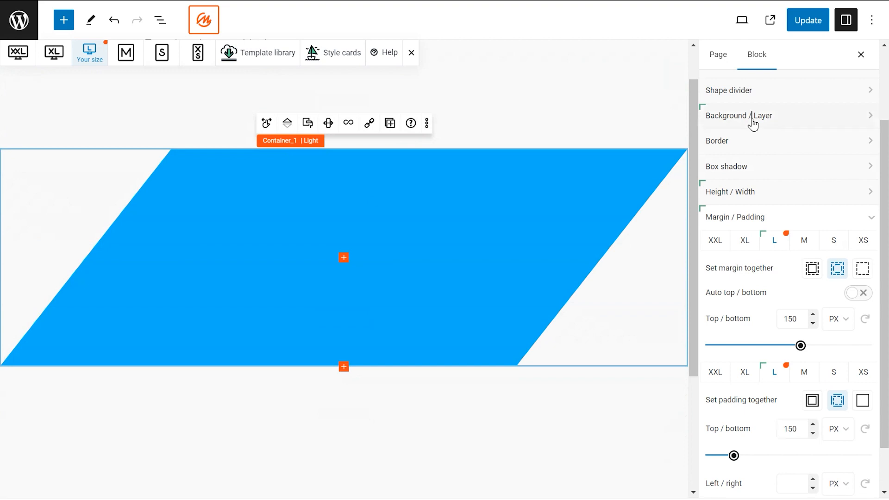
Step: Resize the background colour layer to 178% width and 104% height
click(753, 118)
drag(885, 240, 886, 386)
drag(762, 312, 730, 326)
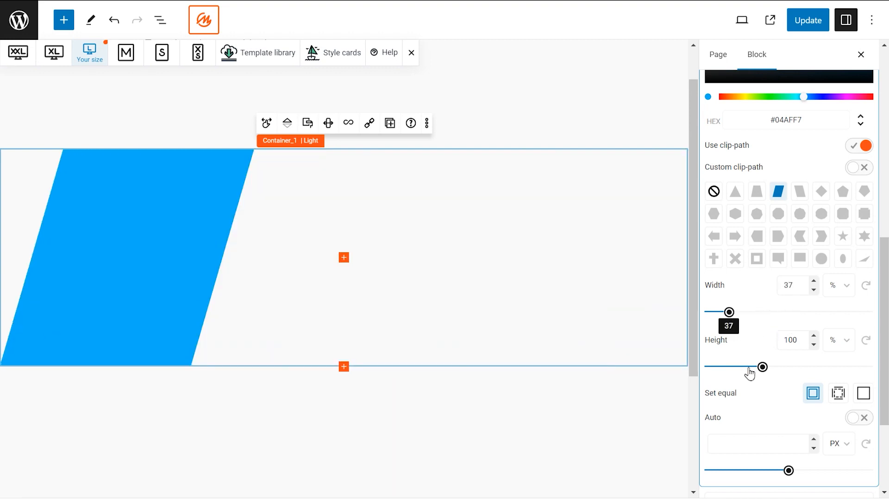
drag(749, 373, 762, 358)
drag(730, 314, 804, 319)
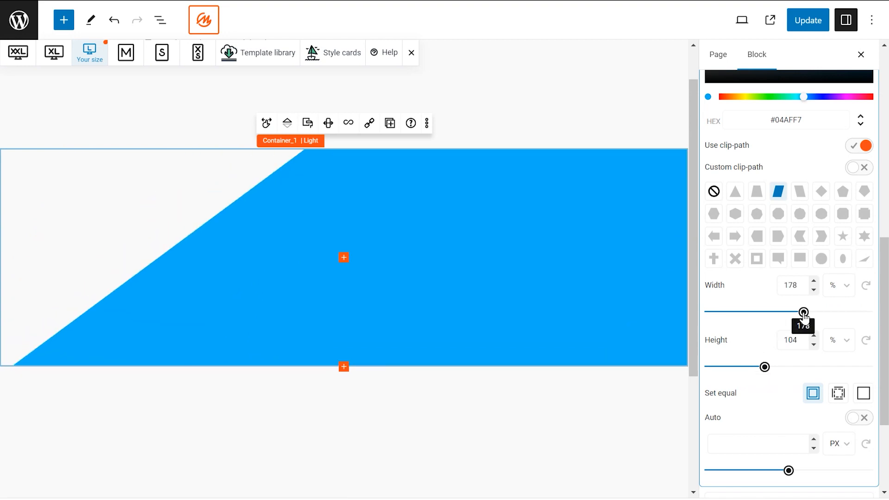
Step: Delete the background colour layer from the container and add a background image layer in its place
scroll(882, 303, up, 8)
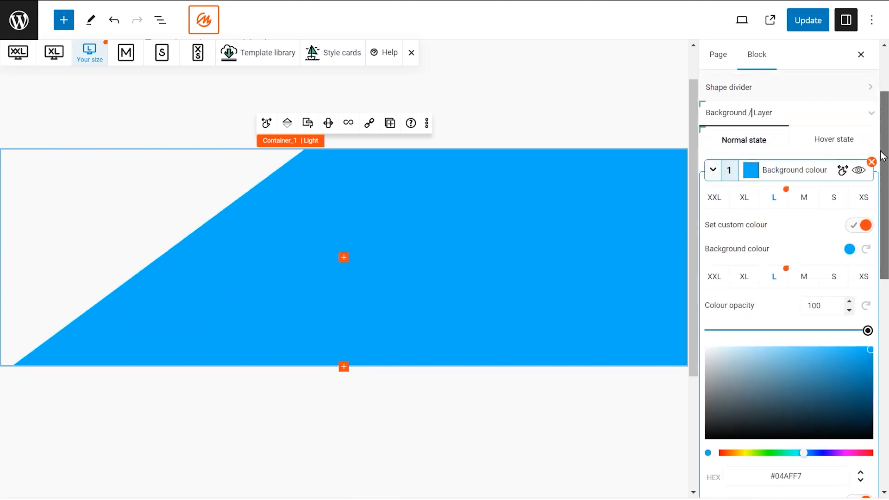
click(871, 170)
click(786, 272)
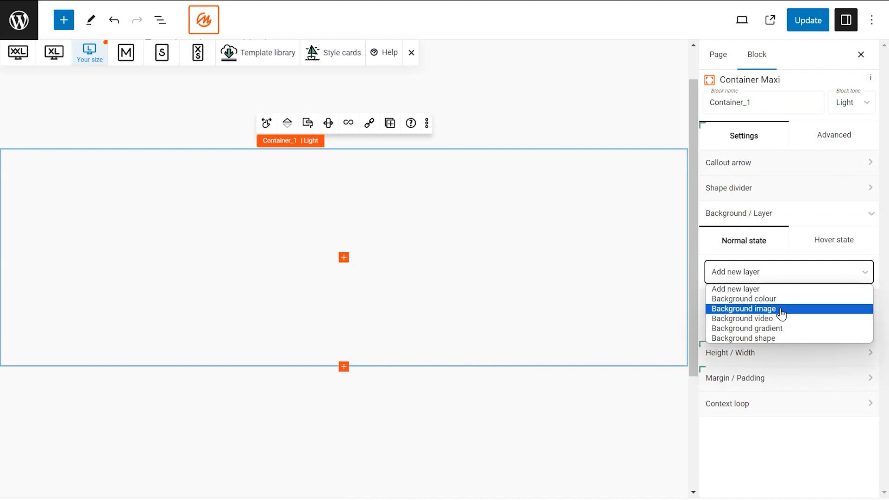
click(781, 310)
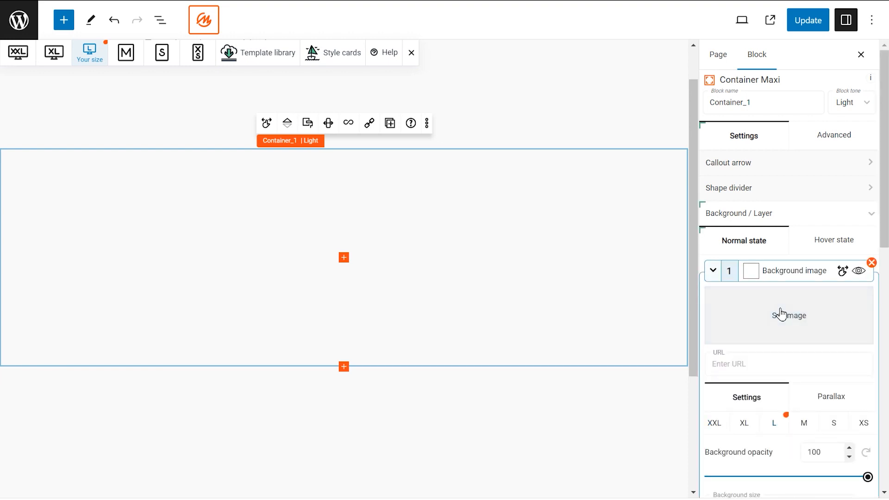
Step: Set the photo of the surfer on a blue wave from the media library as the background image
click(781, 314)
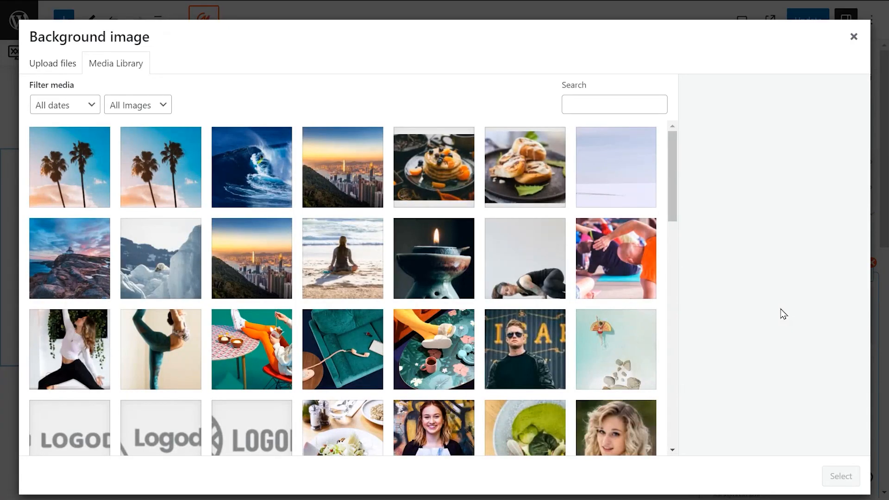
click(251, 167)
click(841, 476)
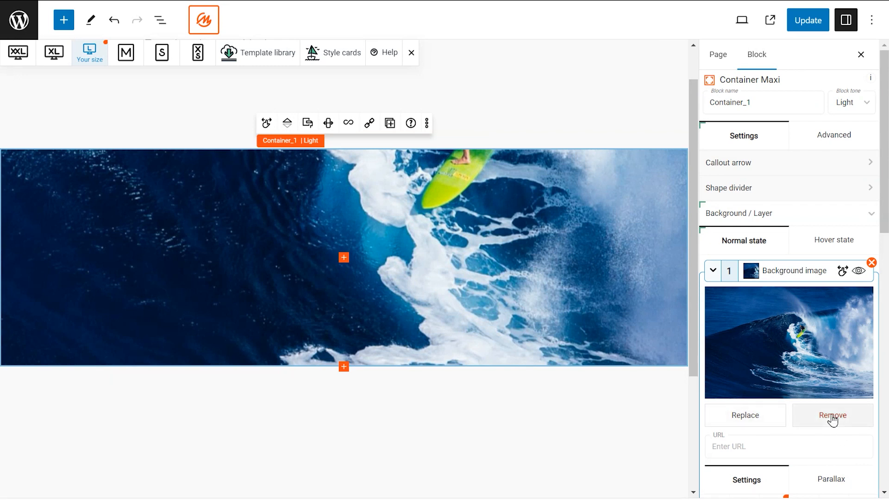
Step: Replace the background image with the second palm tree photo in the media library
click(764, 359)
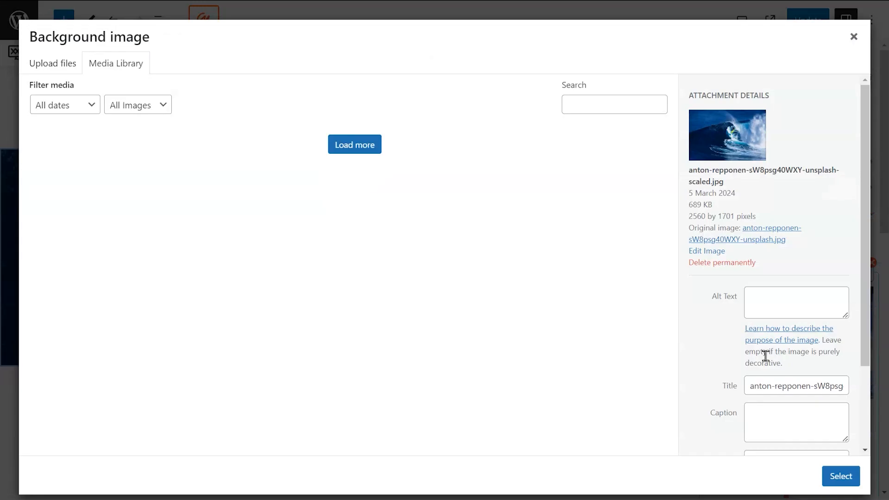
click(149, 194)
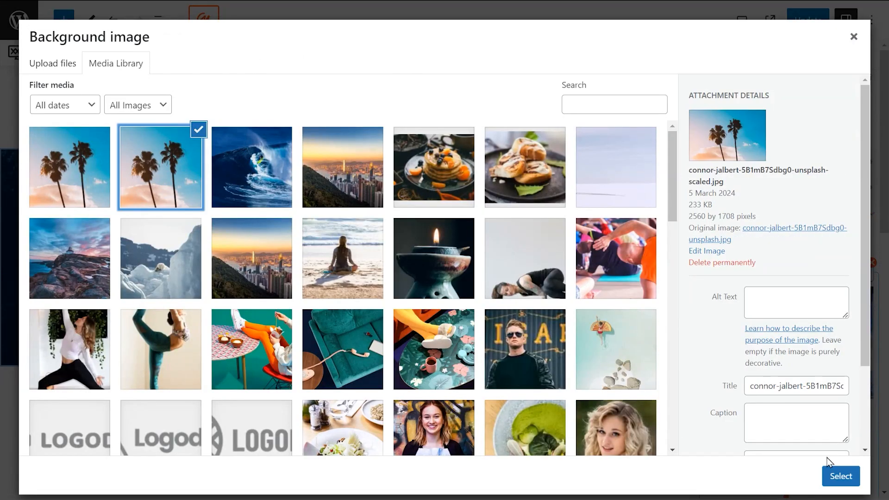
click(840, 476)
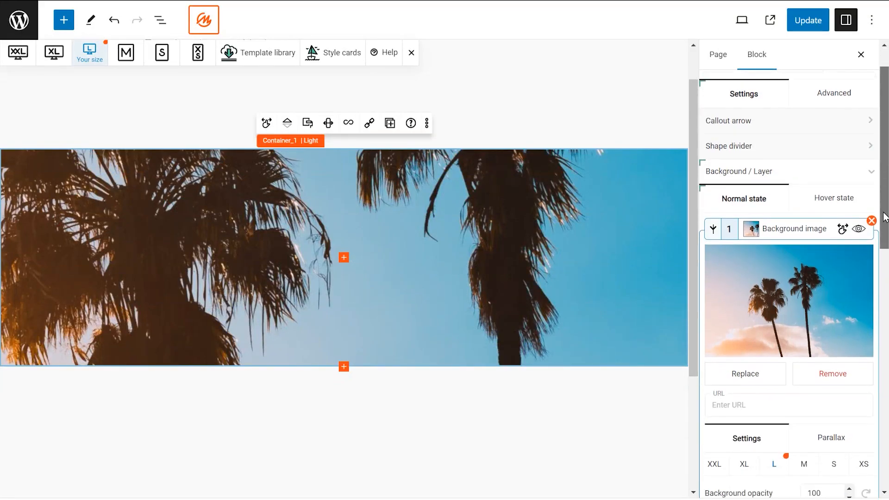
Step: Set the background image's size to Cover
drag(885, 217, 870, 312)
drag(883, 238, 882, 259)
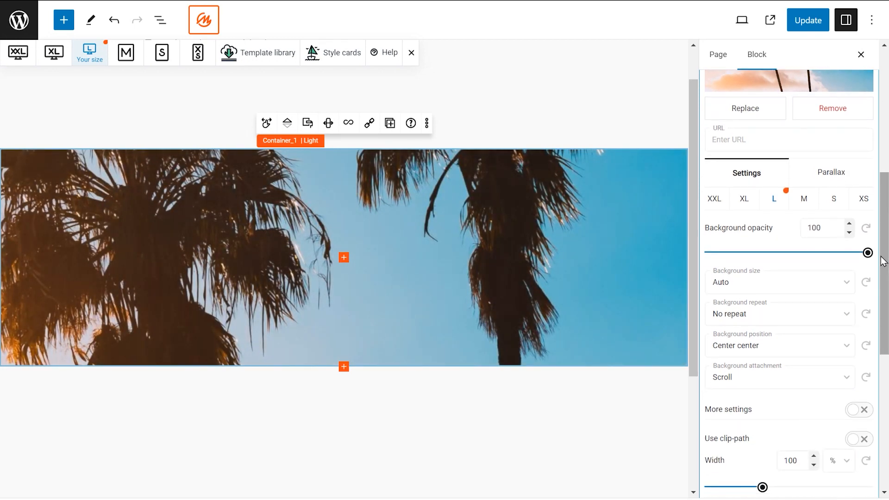
click(784, 286)
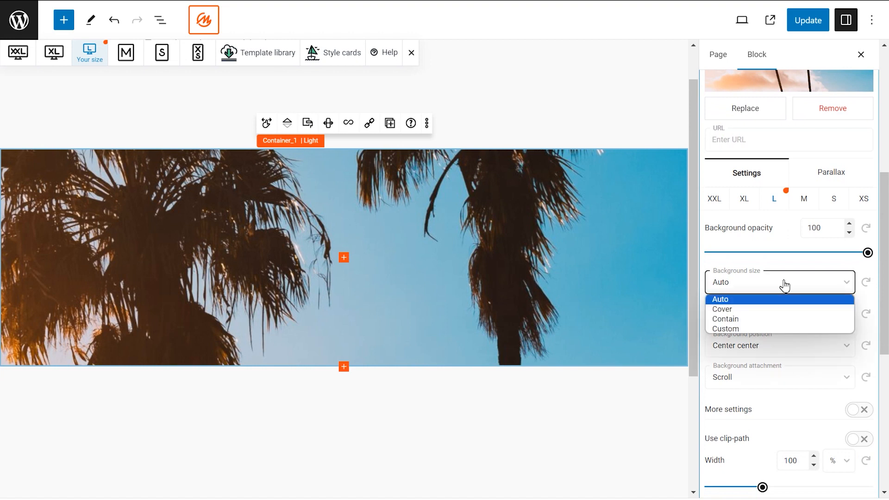
click(782, 308)
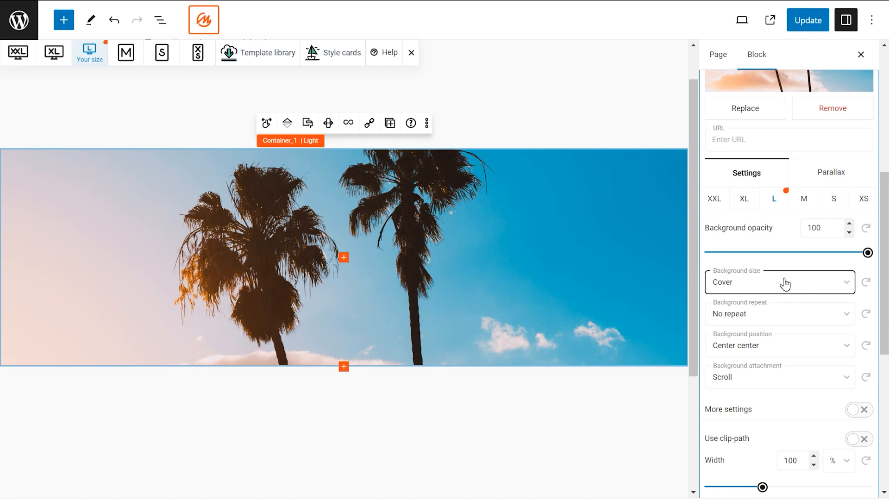
Step: Try the Contain and Custom sizes for the background image and return it to Cover
click(785, 284)
click(786, 320)
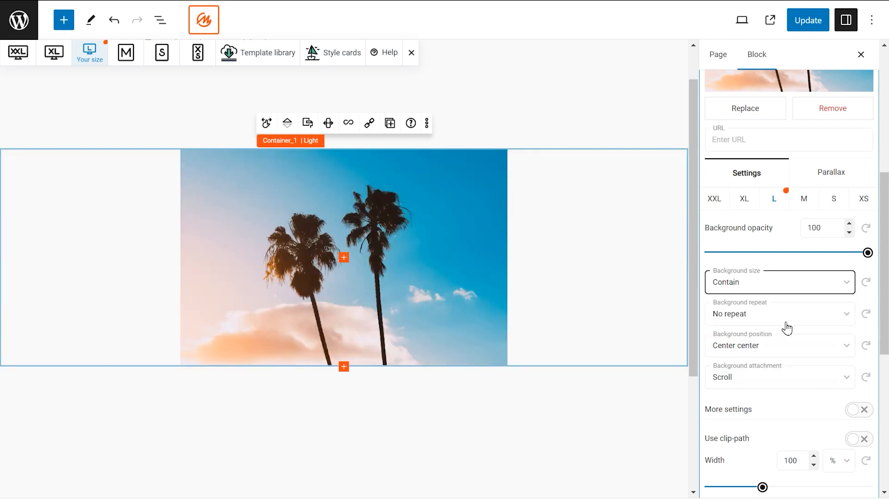
click(783, 285)
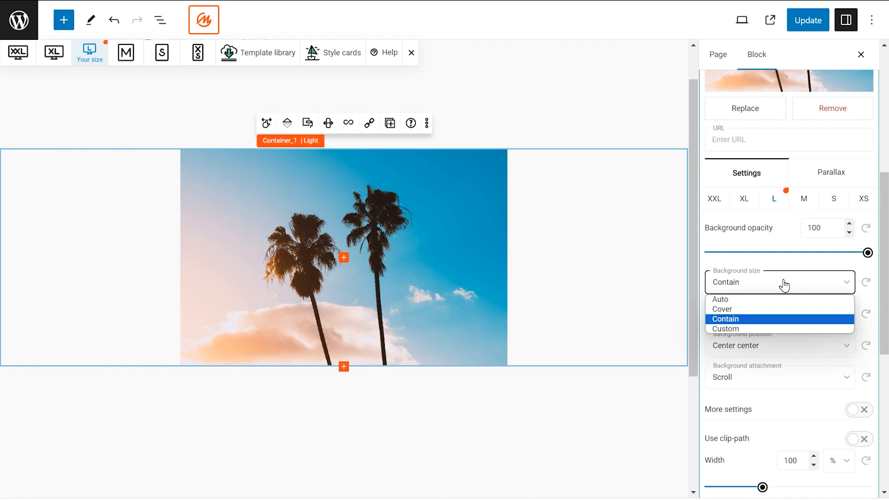
click(777, 329)
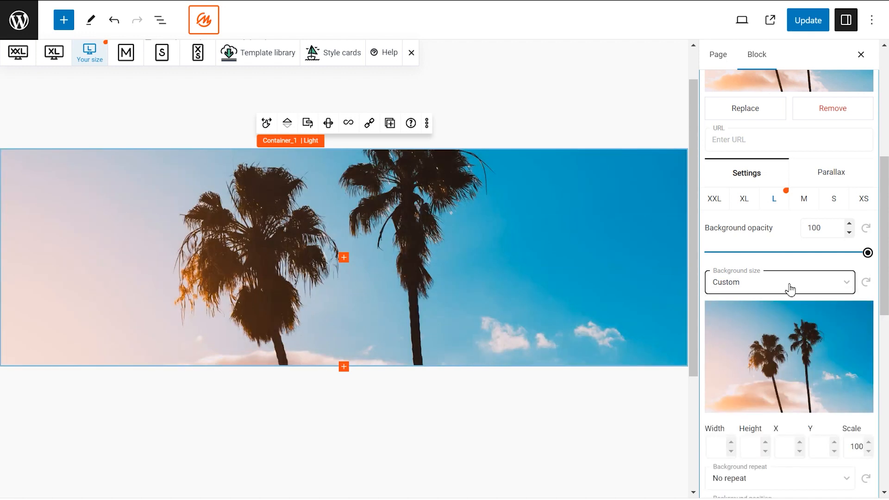
click(790, 289)
click(783, 311)
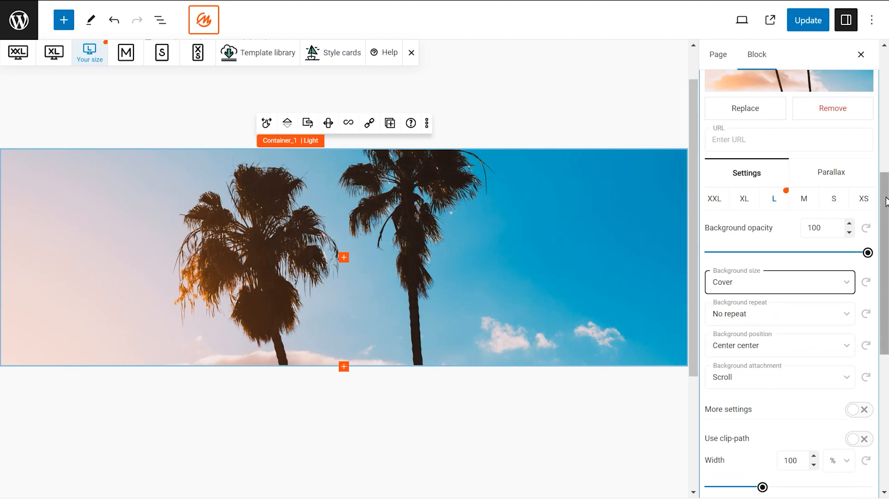
Step: Choose No repeat as the background image's repeat option
scroll(782, 318, down, 4)
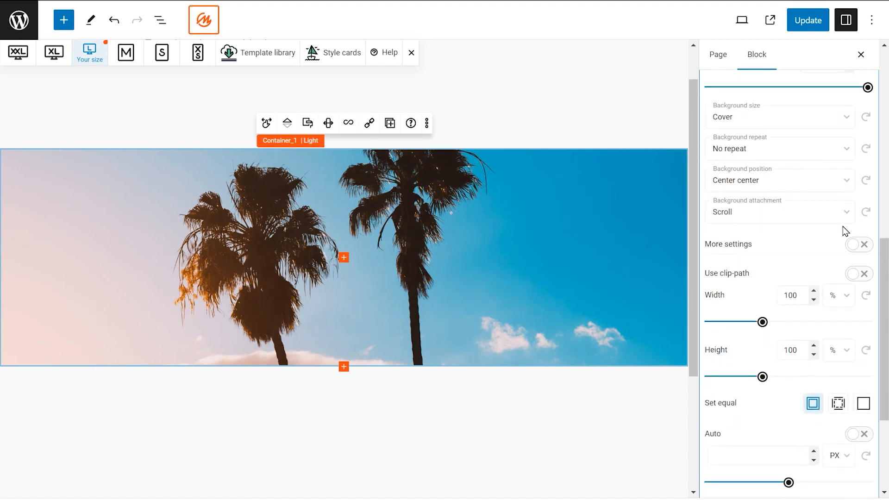
click(777, 149)
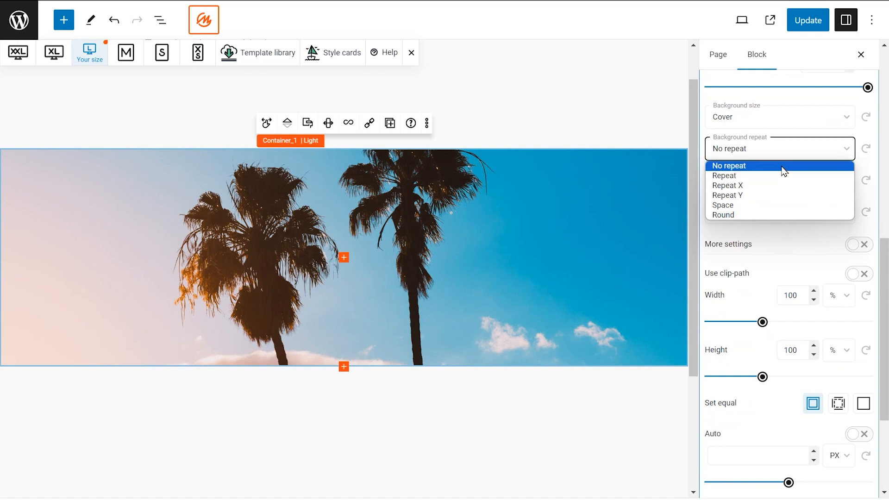
click(782, 167)
Step: Try the Left center and Right center positions for the background image
drag(884, 254, 884, 287)
click(759, 100)
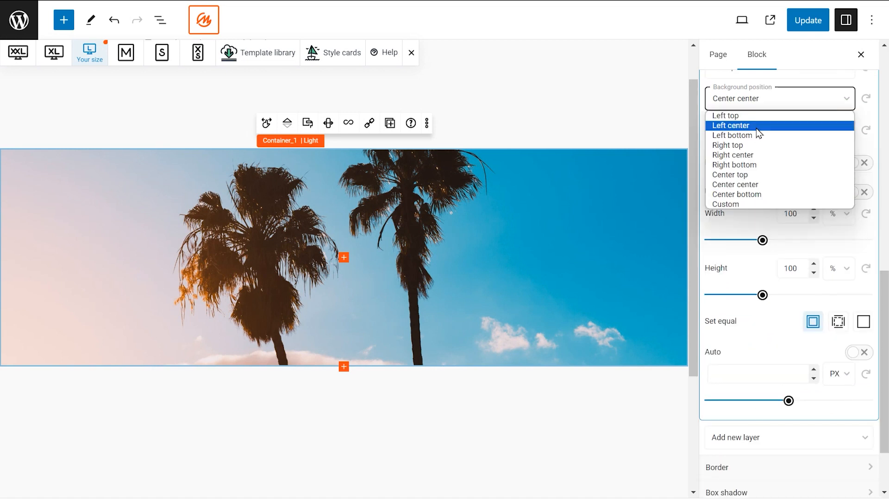
click(755, 125)
click(757, 103)
click(759, 156)
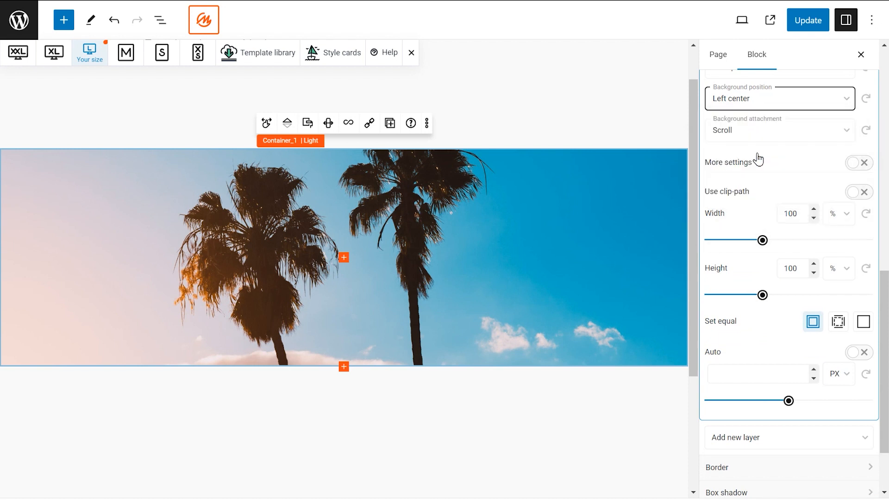
Step: Try the Center bottom position for the background image and set it to Center center
click(759, 103)
click(760, 194)
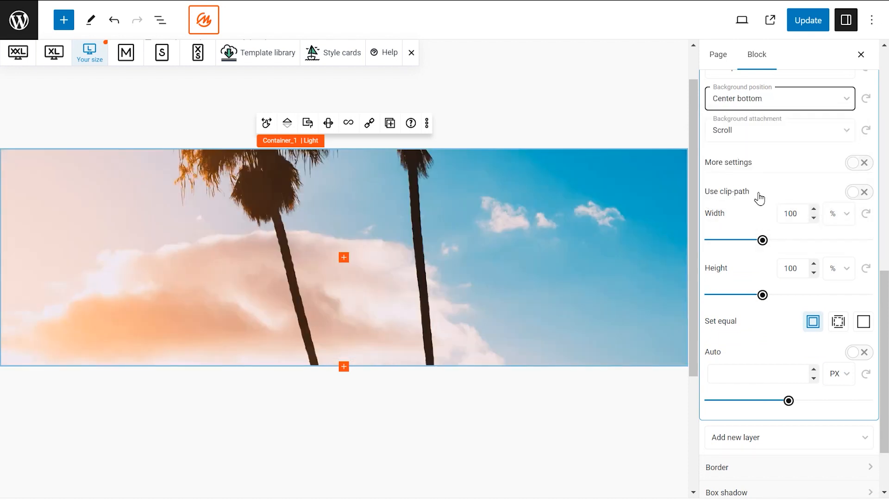
click(757, 103)
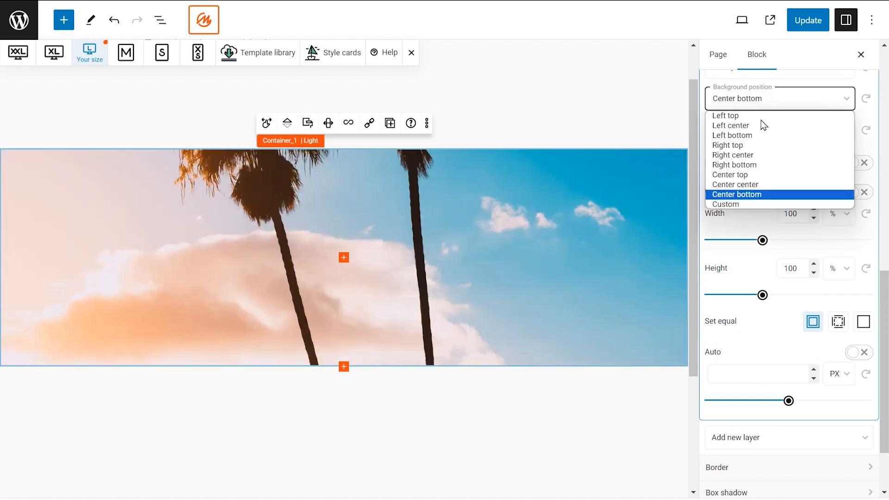
click(760, 185)
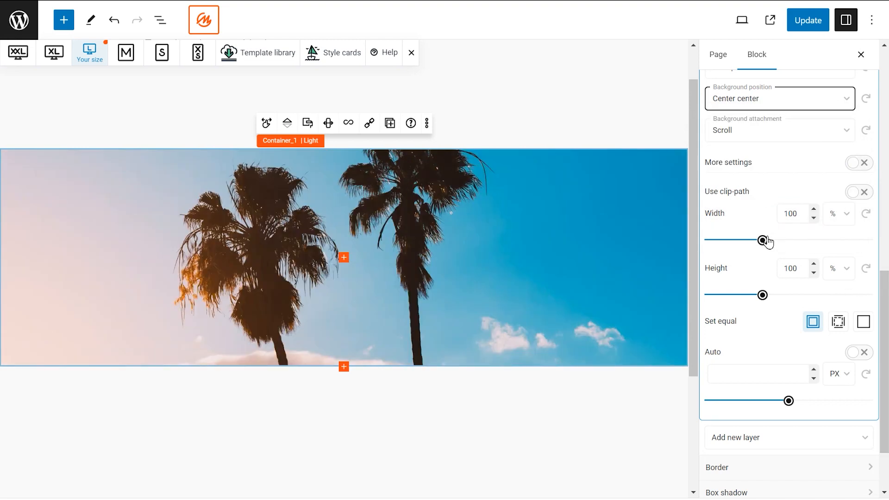
Step: Set the background image layer's width to 105%, and try a different height before resetting it
mouse_move(764, 244)
mouse_down()
mouse_move(752, 245)
mouse_move(766, 245)
mouse_up()
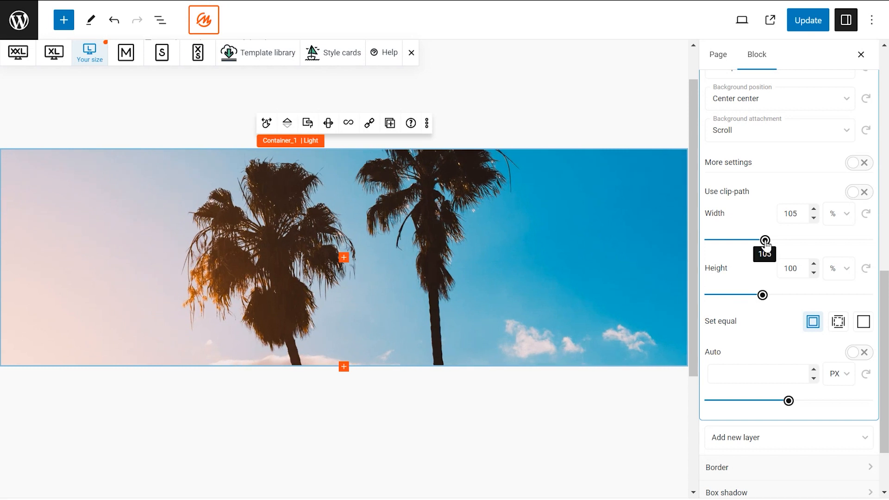
mouse_move(763, 303)
mouse_down()
mouse_move(750, 301)
mouse_move(786, 301)
mouse_move(770, 295)
mouse_up()
click(865, 268)
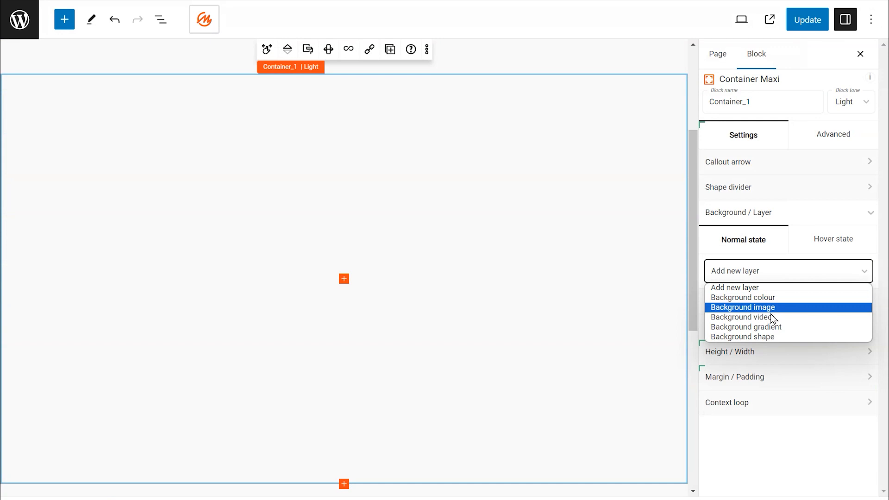
click(772, 317)
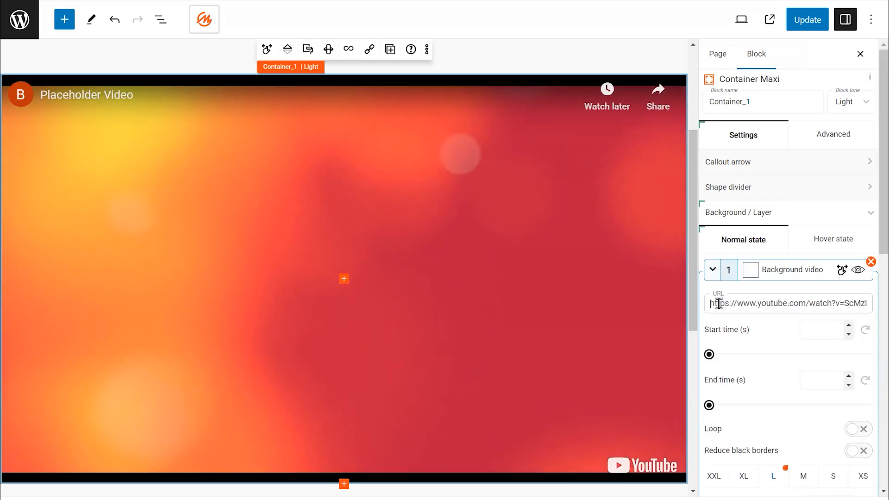
triple_click(718, 303)
key(BackSpace)
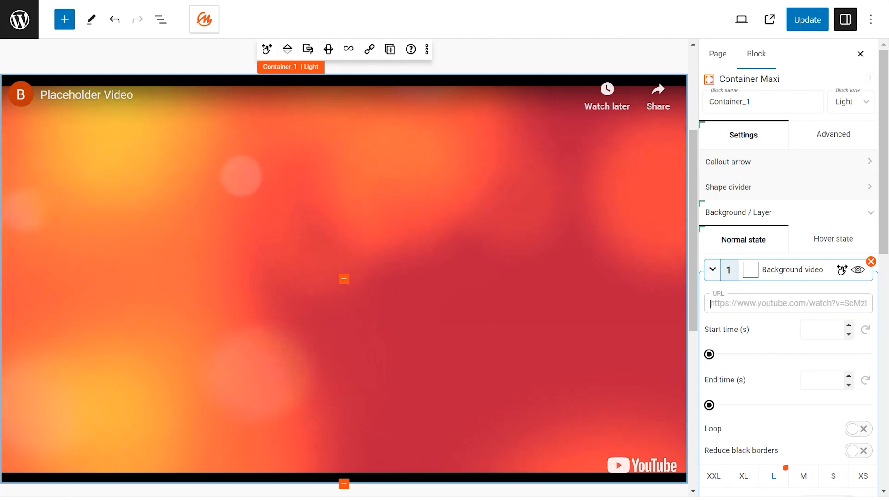
key(ctrl+v)
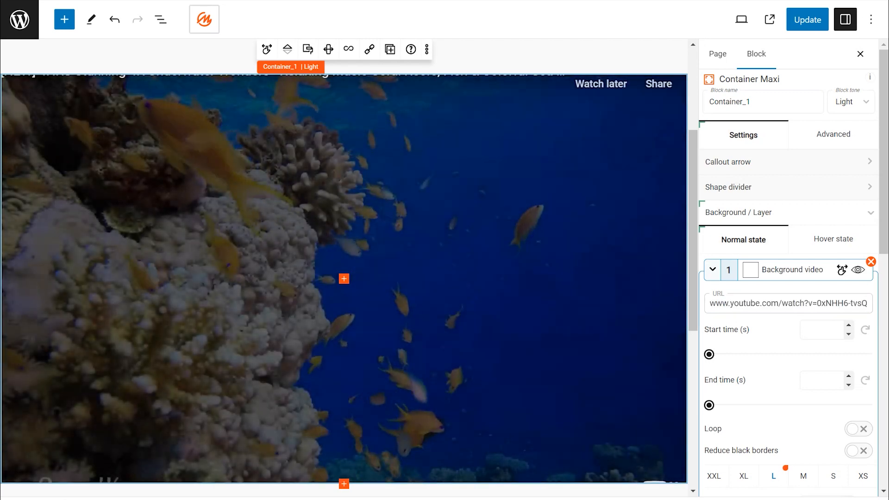
Step: Set the background video's start time to 169 seconds
drag(885, 140, 885, 149)
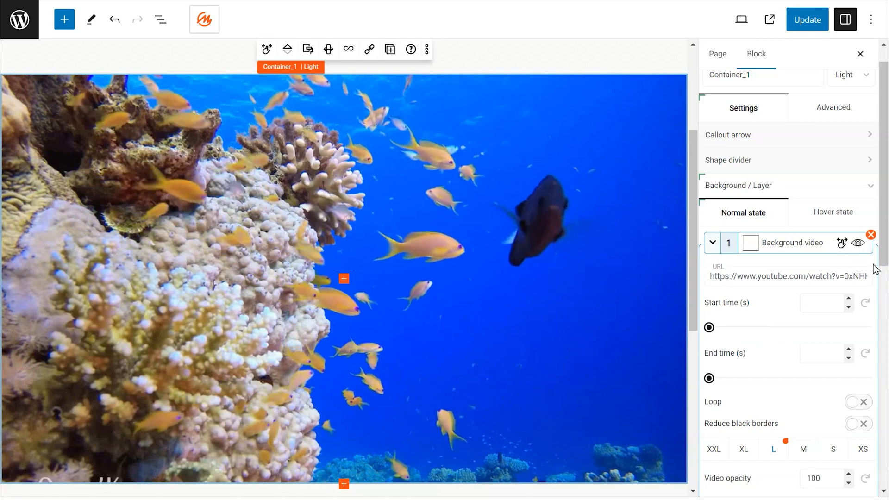
drag(884, 255, 884, 272)
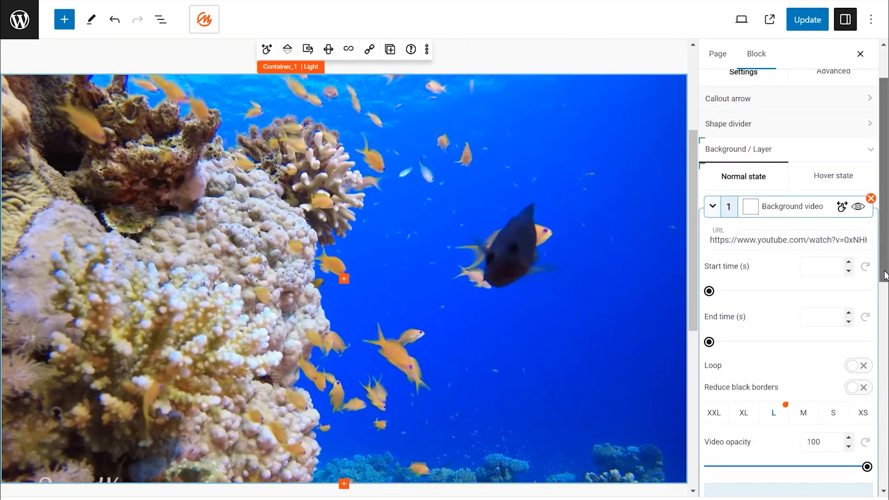
mouse_move(717, 294)
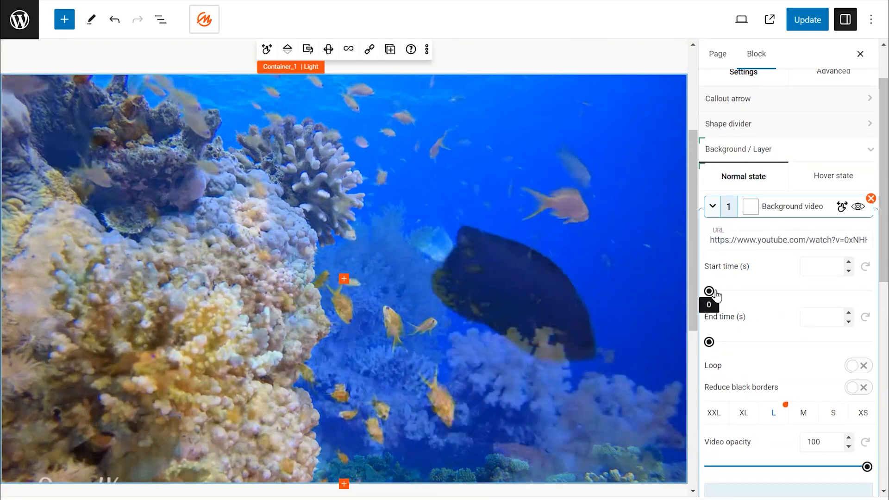
drag(716, 295, 738, 296)
Step: Turn on Loop for the background video and leave its opacity at 100 after trying the opacity control
drag(883, 281, 883, 313)
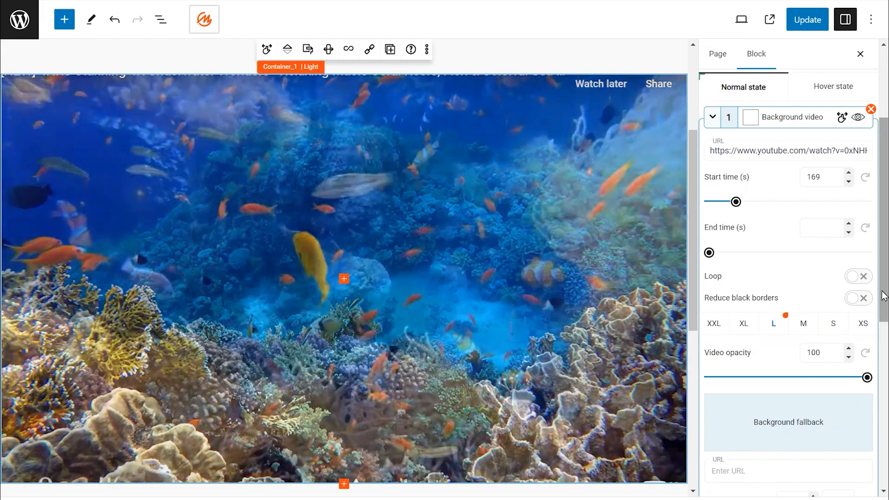
drag(883, 296, 885, 311)
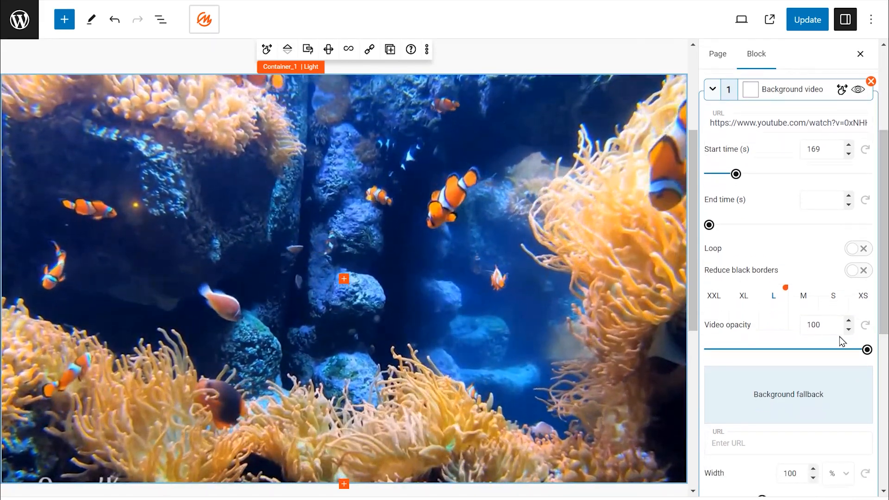
click(855, 250)
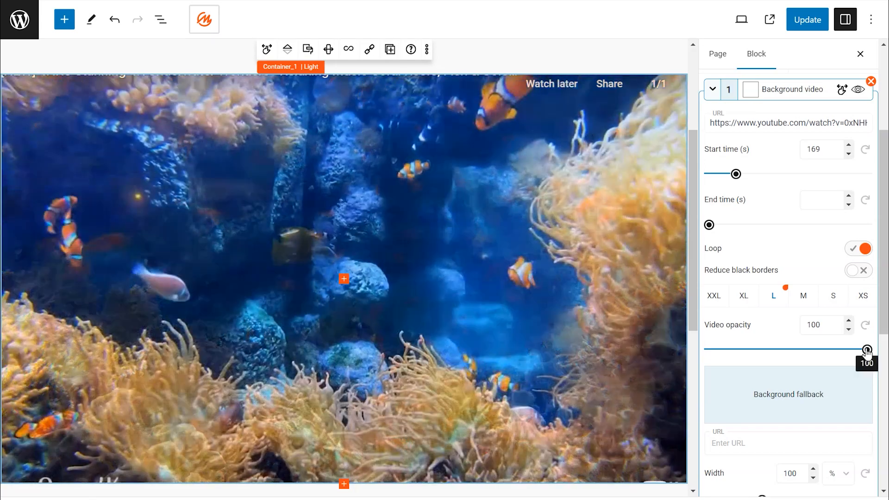
mouse_move(864, 349)
mouse_down()
mouse_move(746, 360)
mouse_move(756, 351)
mouse_move(874, 354)
mouse_up()
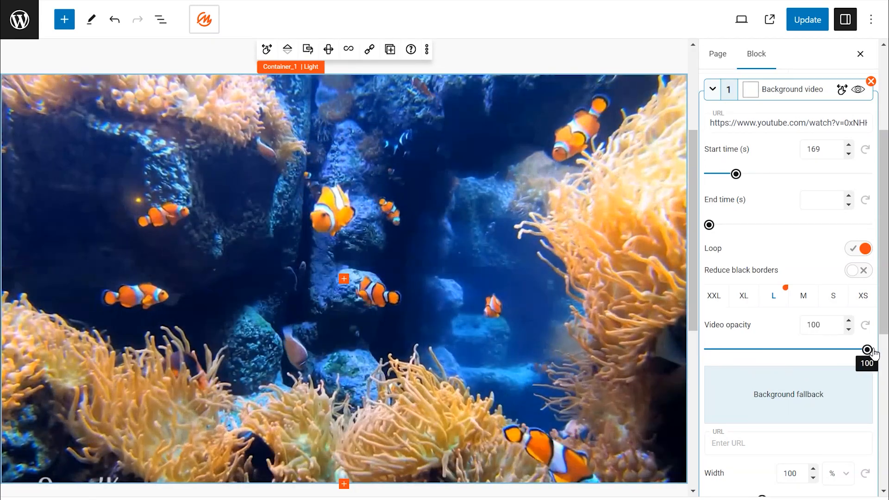
Step: Select the surfer-on-a-wave photo from the Media Library as the background video's fallback image
drag(886, 309, 886, 385)
click(787, 242)
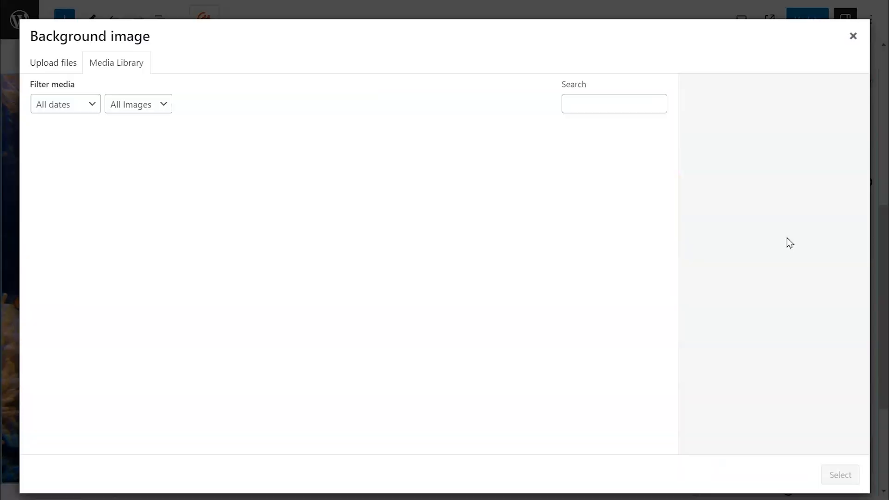
click(246, 168)
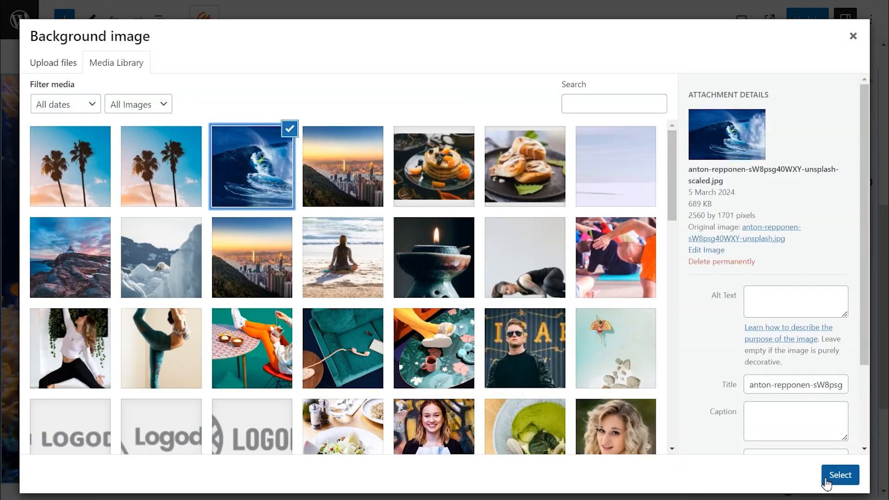
click(840, 475)
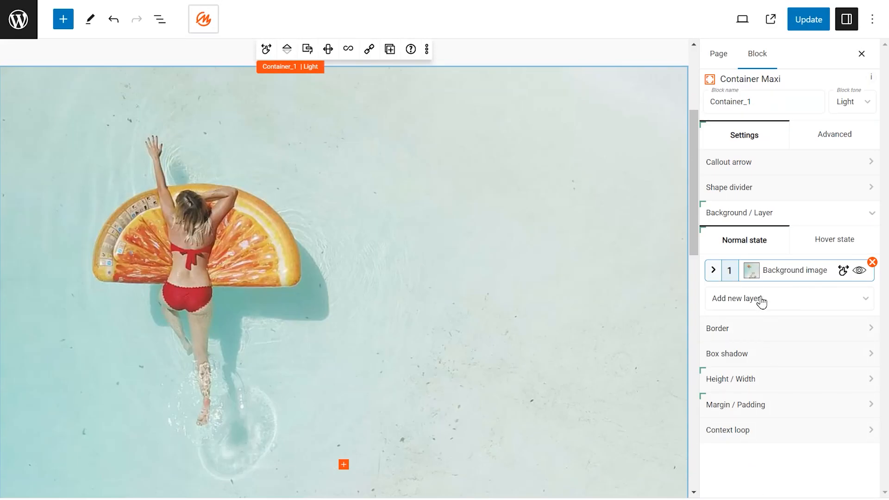
Step: Add a Background gradient layer above the image and set its first colour stop to a deep blue, about 0A44F0
click(760, 302)
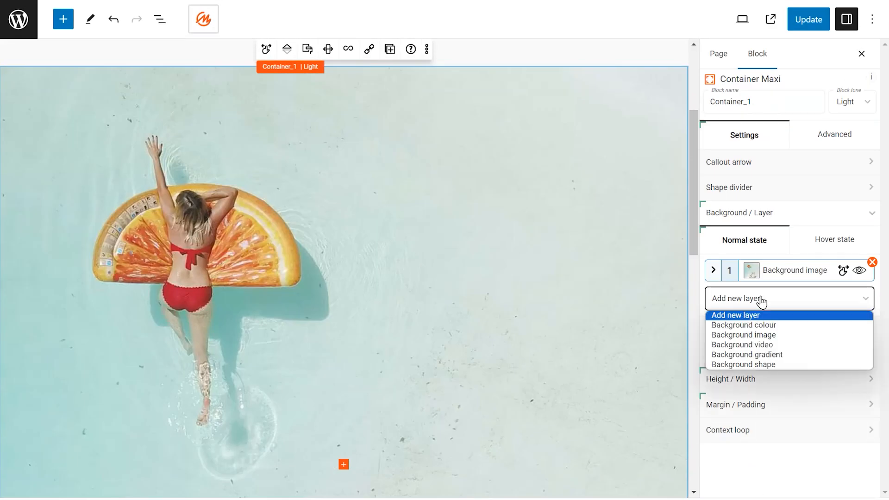
click(753, 354)
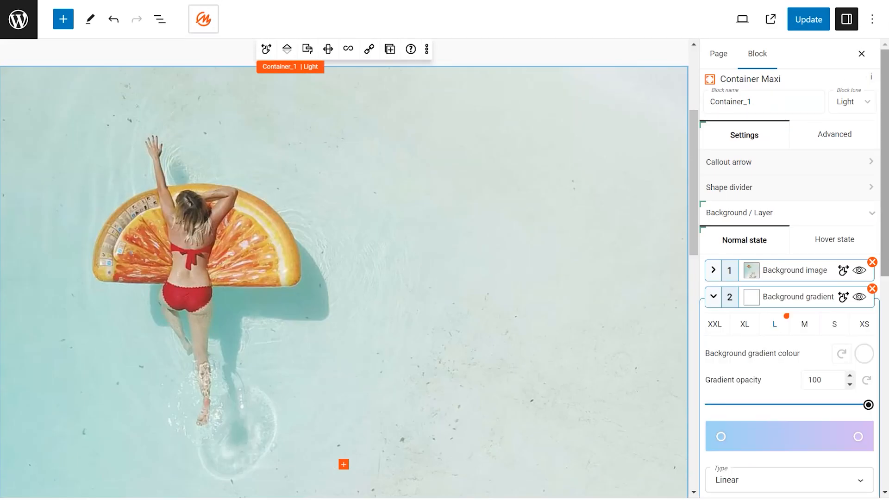
drag(884, 203, 883, 287)
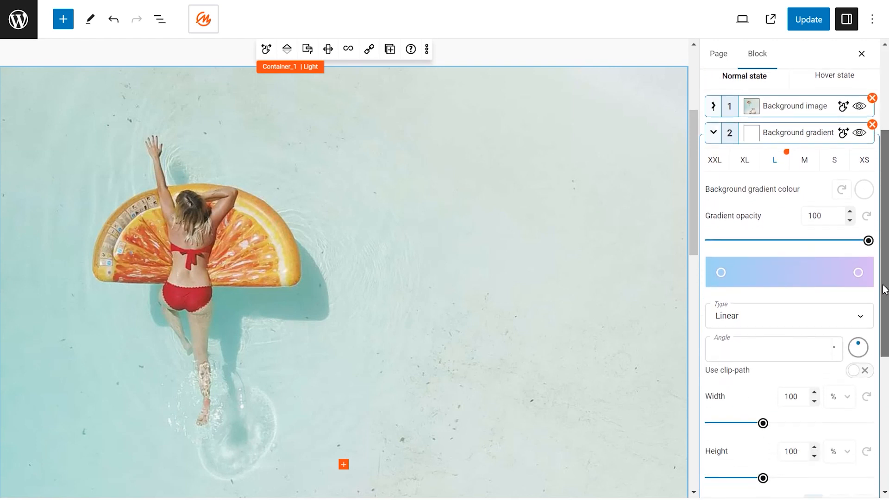
click(720, 273)
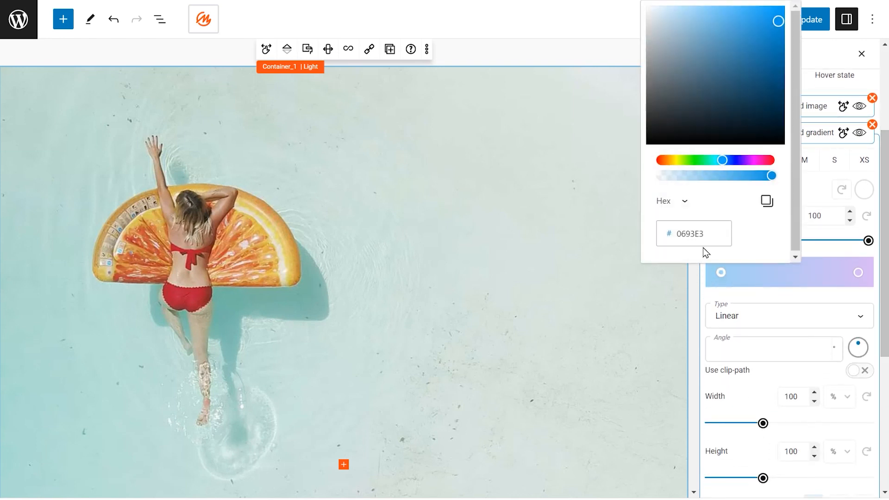
drag(720, 161, 730, 161)
drag(775, 23, 777, 15)
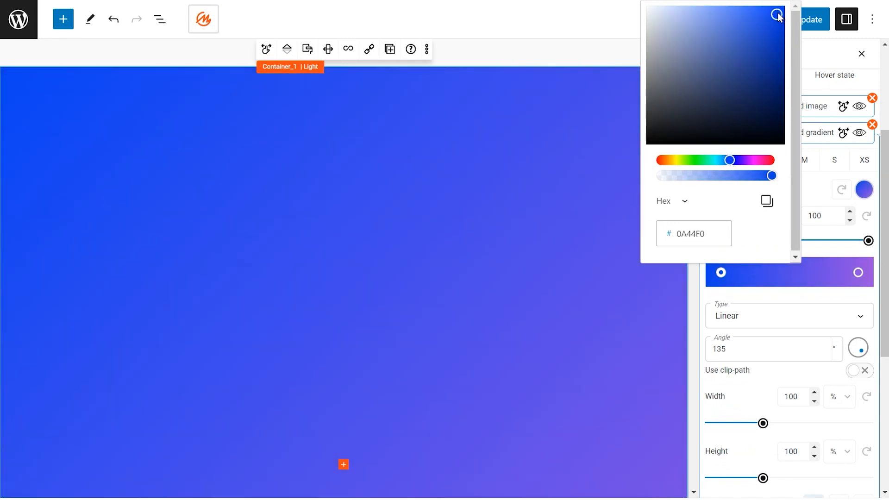
Step: Change the gradient's second colour stop to green and set the gradient opacity to 75
click(858, 273)
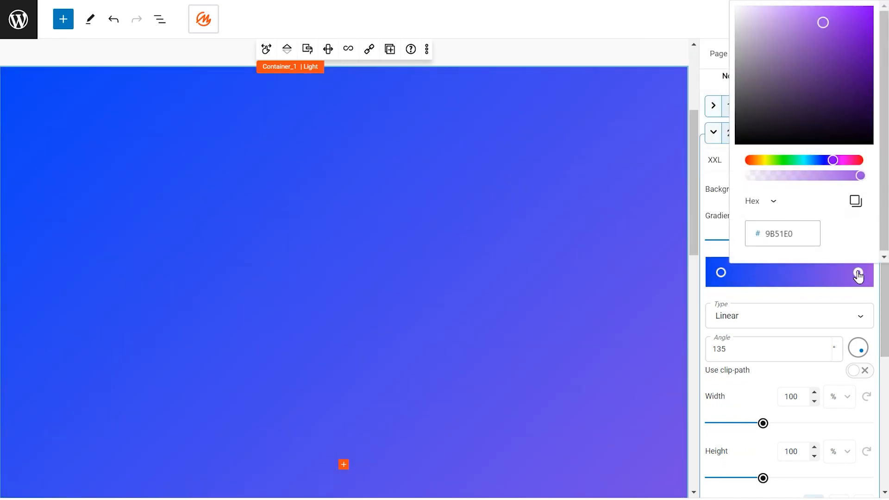
click(786, 161)
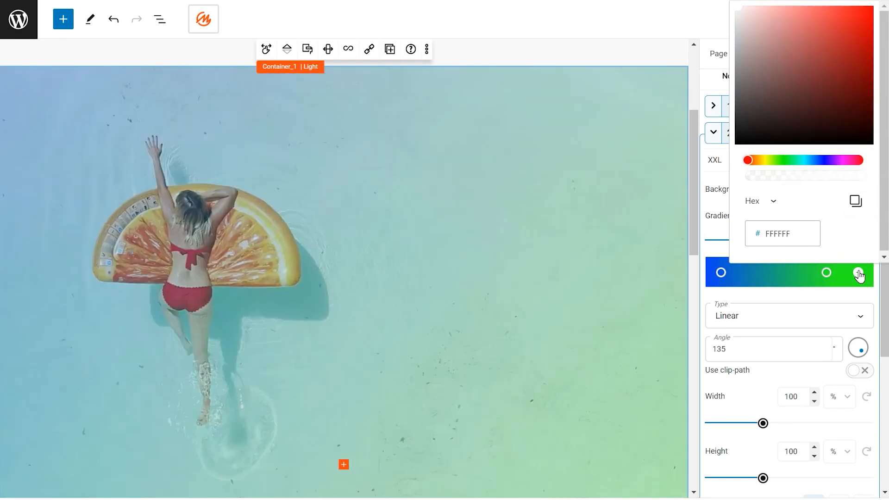
drag(747, 242, 829, 247)
Step: Try the Radial gradient type and return it to Linear
click(772, 326)
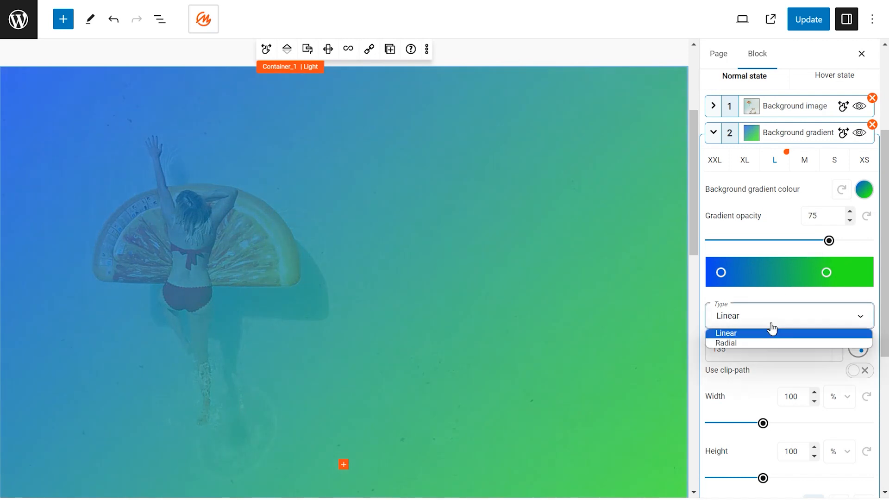
click(767, 344)
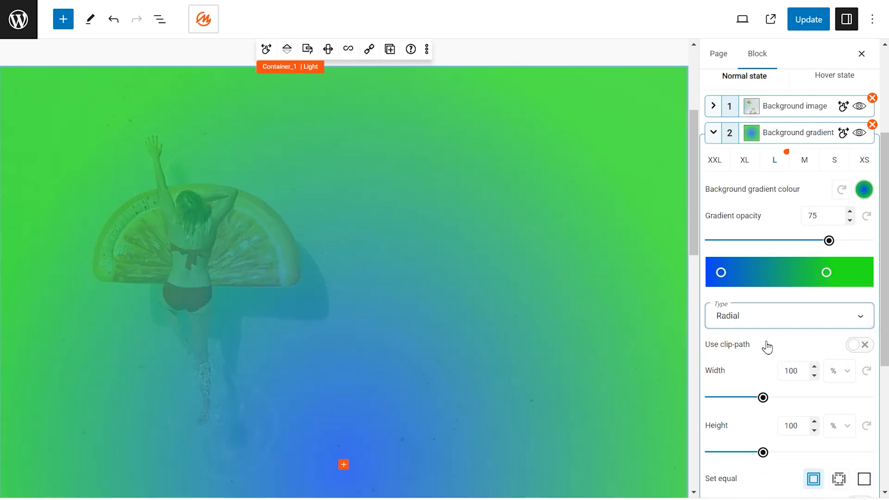
click(772, 319)
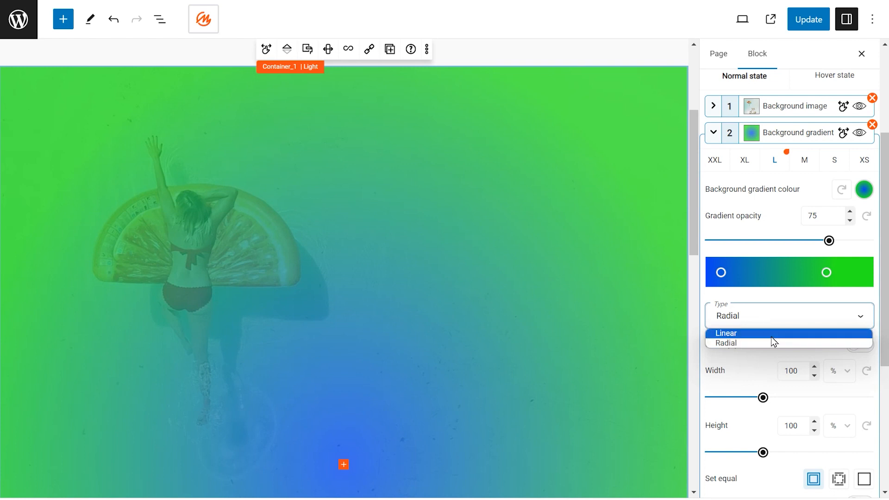
click(772, 337)
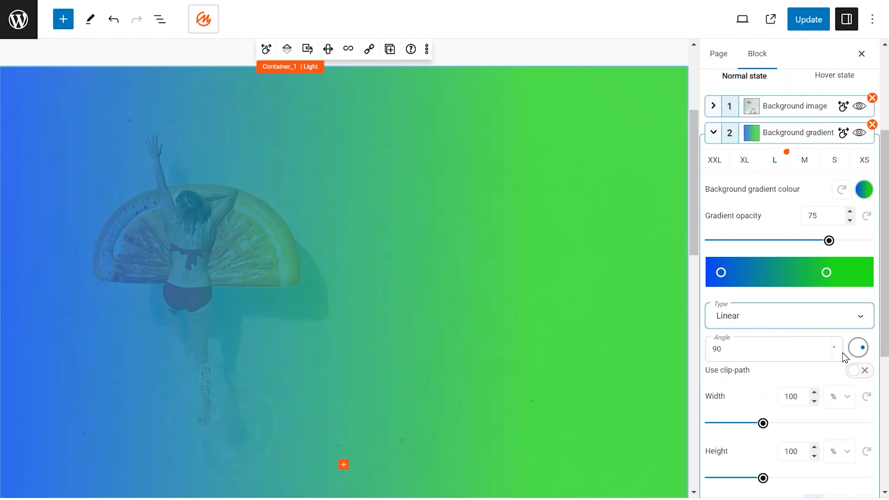
Step: Move the green colour stop closer to the blue one, and set the gradient's angle to 175° and opacity to 46
drag(854, 339, 877, 348)
drag(826, 272, 812, 273)
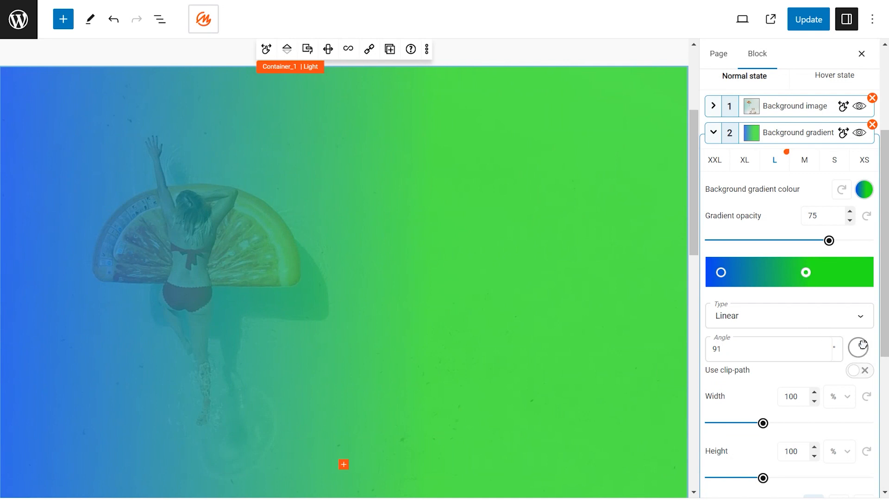
drag(862, 344, 862, 385)
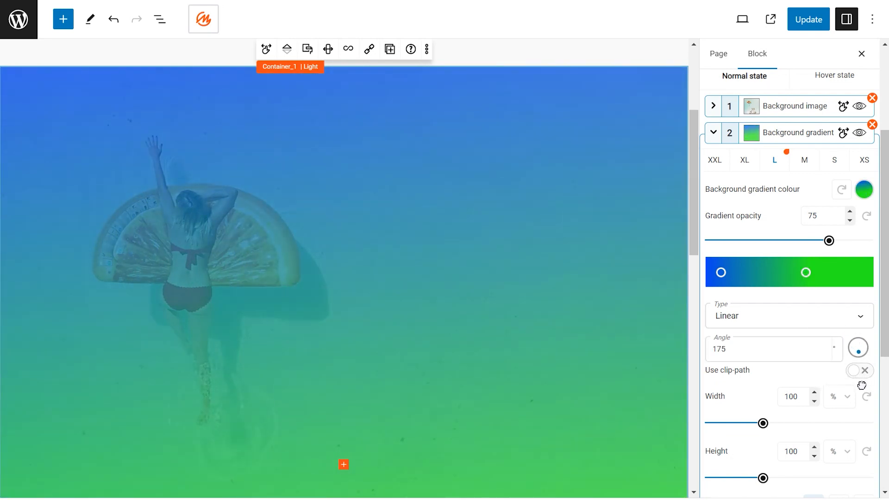
drag(830, 247, 783, 252)
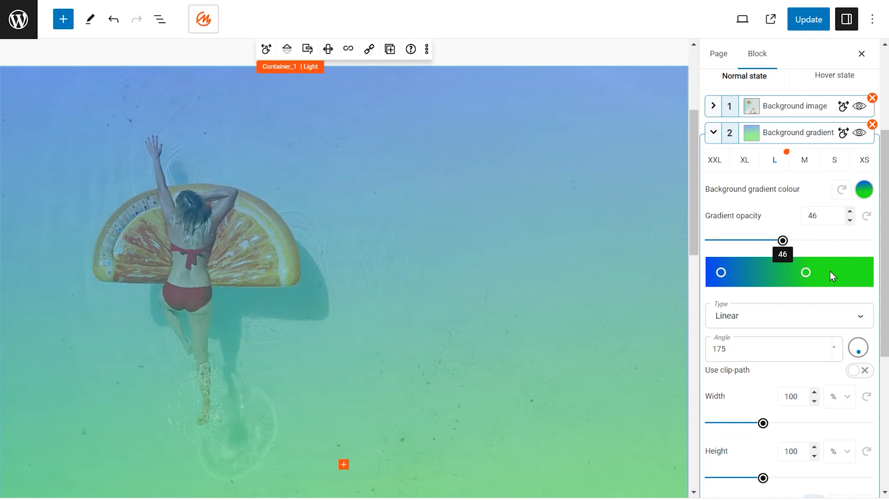
Step: Collapse the gradient layer's settings and delete both the background image and background gradient layers
click(713, 133)
click(872, 262)
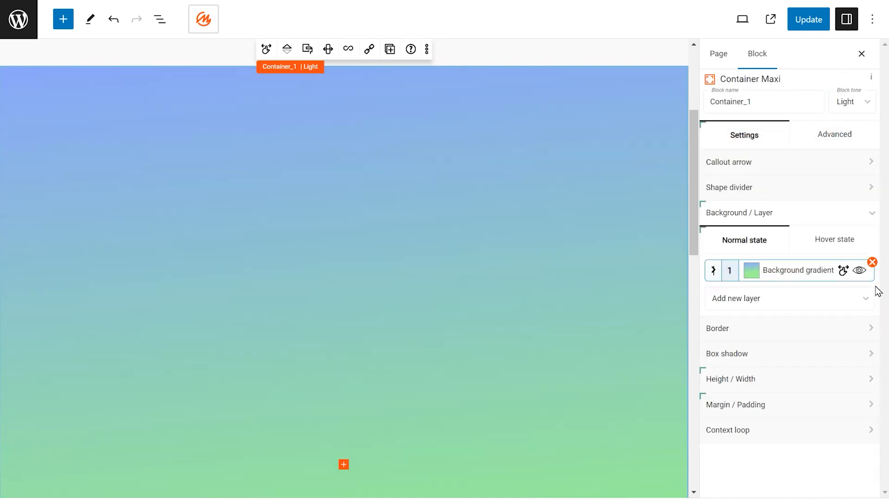
click(872, 262)
Step: Add a background shape layer to the container and load the Brutalism 110 shape from the shape library
click(769, 272)
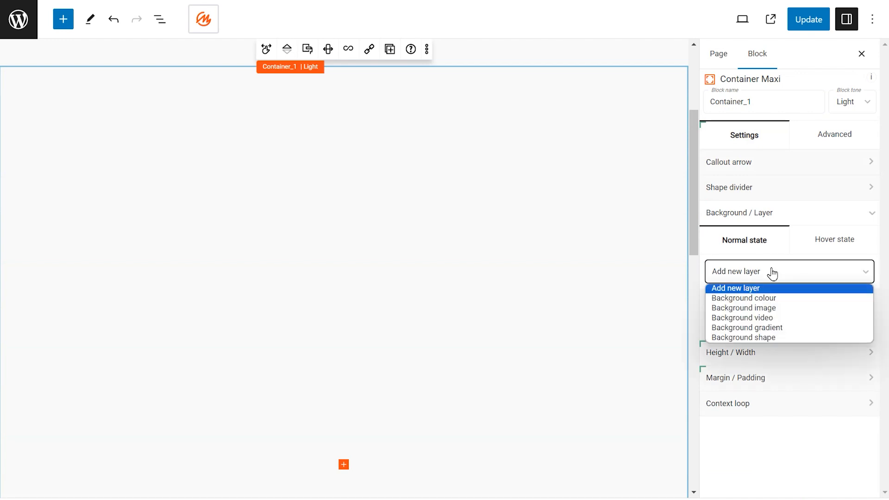
click(776, 337)
click(774, 306)
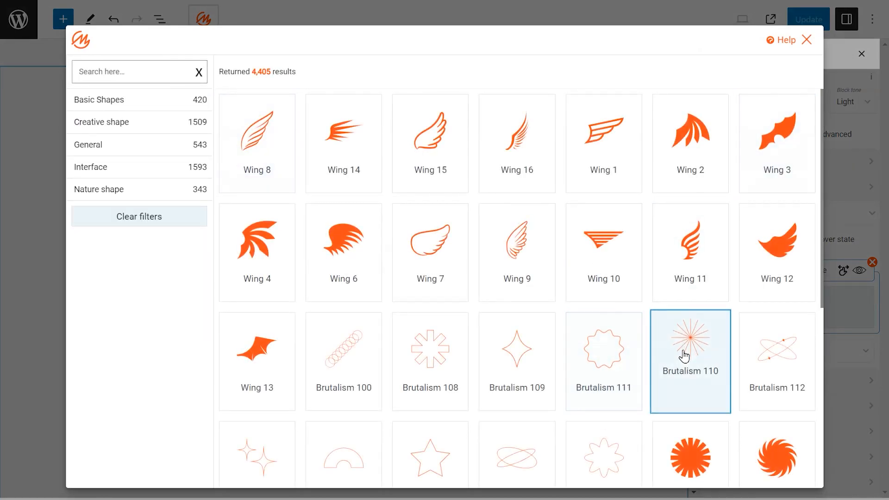
click(682, 348)
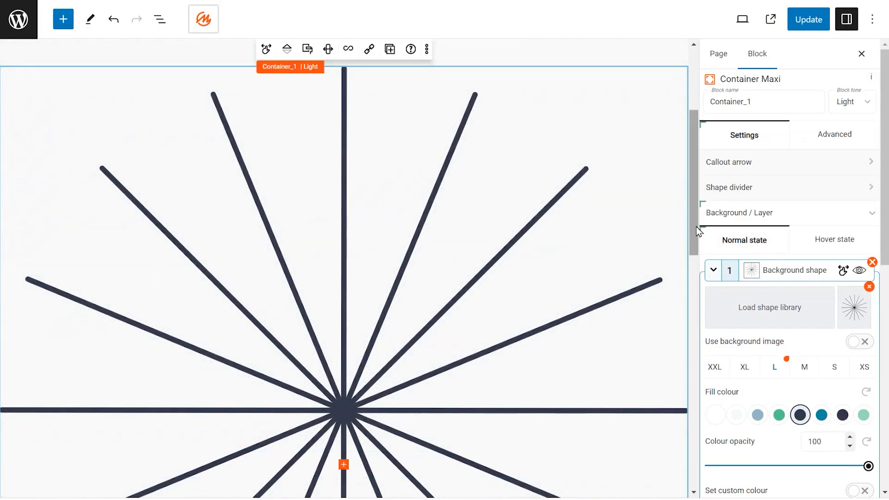
Step: Set the shape's fill colour to the green palette swatch after trying the light blue one
click(779, 418)
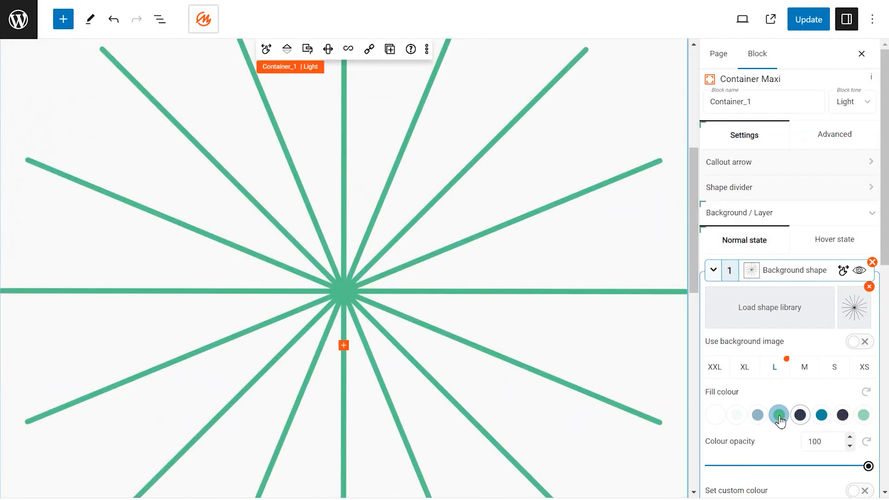
click(757, 415)
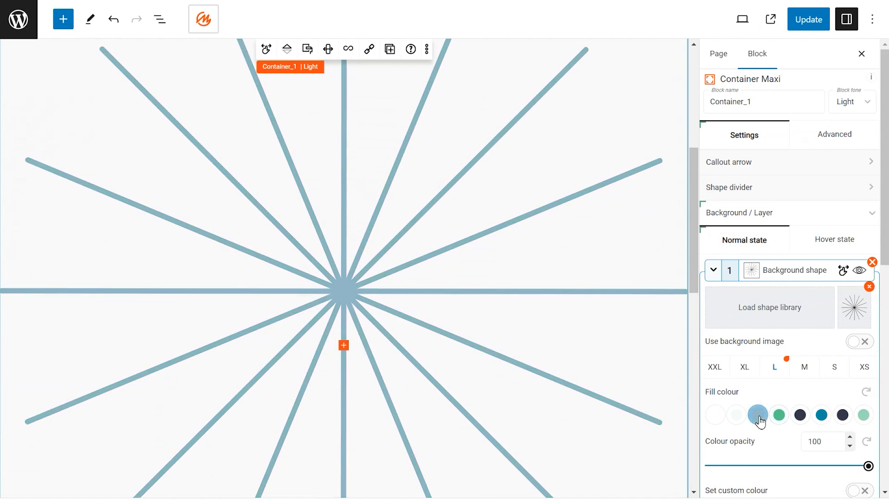
click(780, 416)
Step: Scale the background shape to 36, rotate it to -88 and flip it horizontally
scroll(872, 224, down, 5)
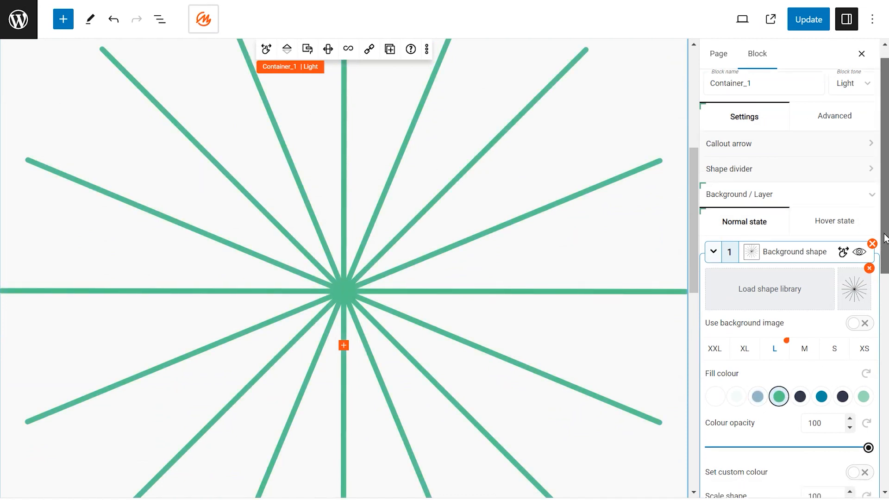
drag(864, 259, 875, 274)
drag(741, 330, 723, 335)
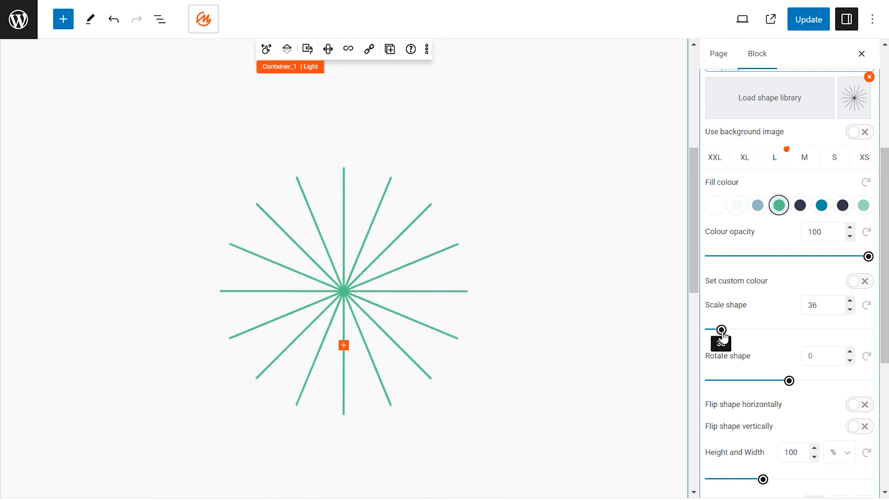
drag(789, 383, 770, 386)
click(857, 411)
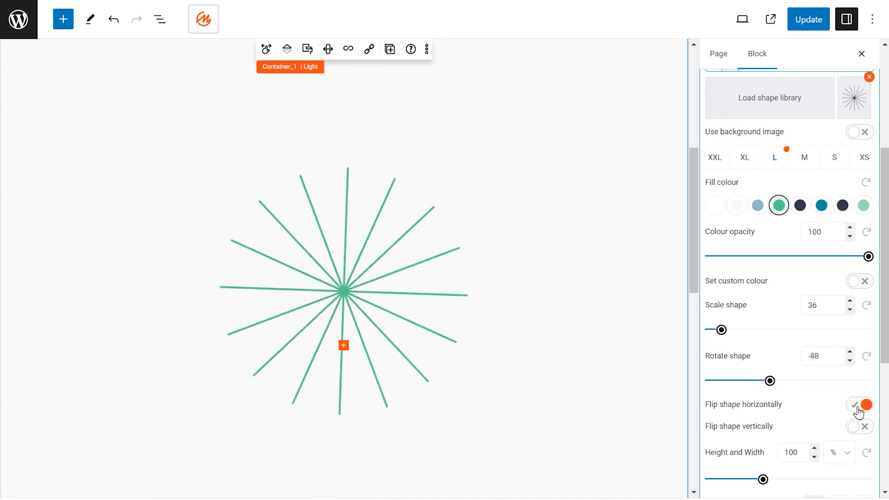
Step: Replace the background shape with Wing 6 from the shape library, and turn its vertical flip on and back off
click(758, 111)
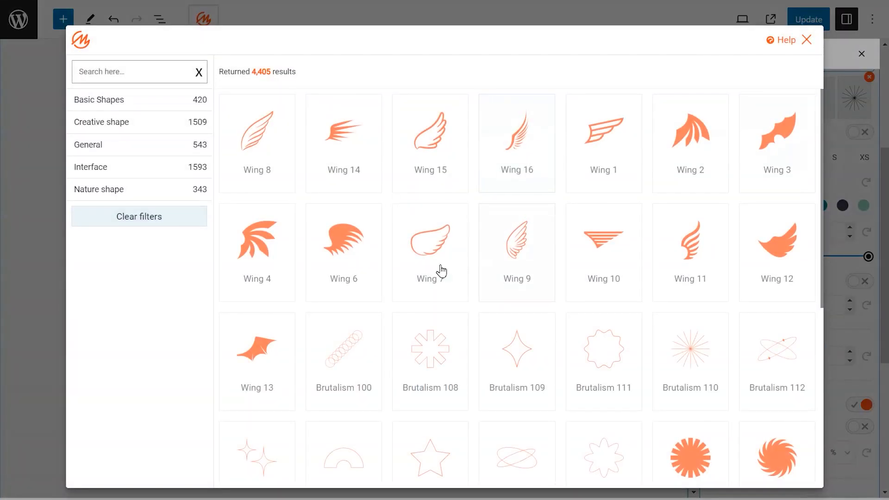
click(341, 253)
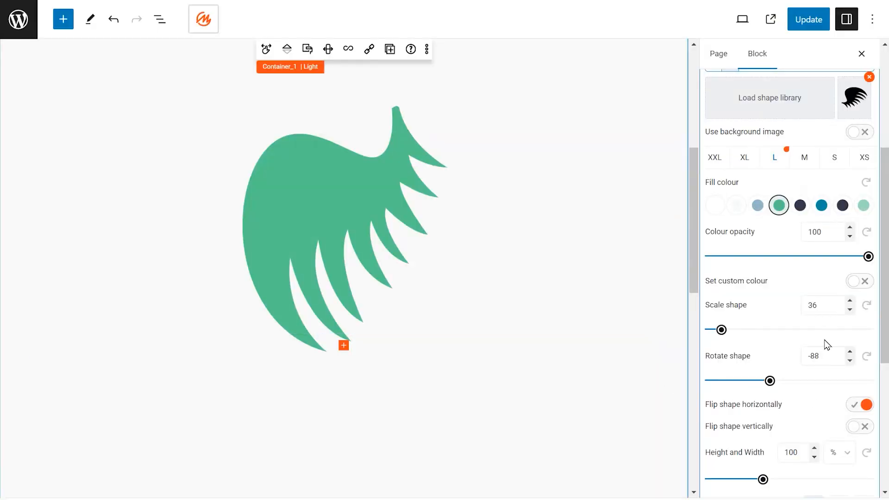
scroll(879, 319, down, 3)
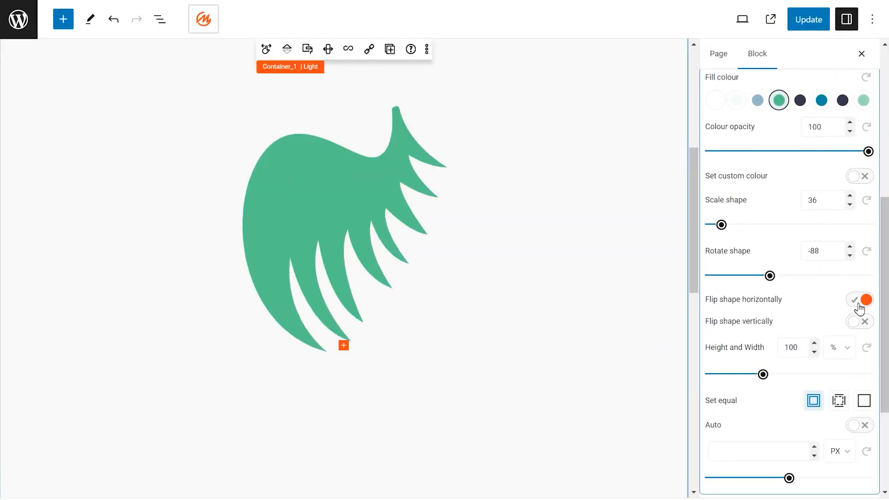
click(860, 322)
click(859, 322)
Step: Set the shape's position separately per side with top 82 px and right 170 px, and change its rotation to 17
scroll(883, 354, down, 3)
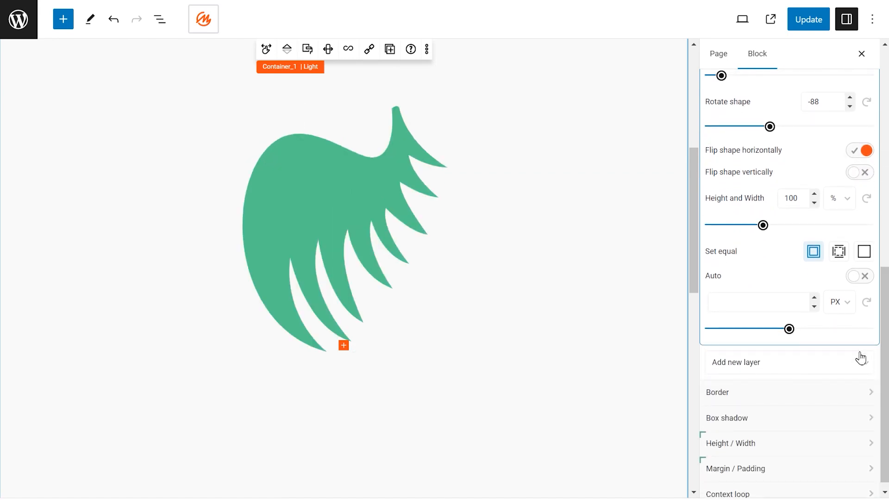
click(863, 252)
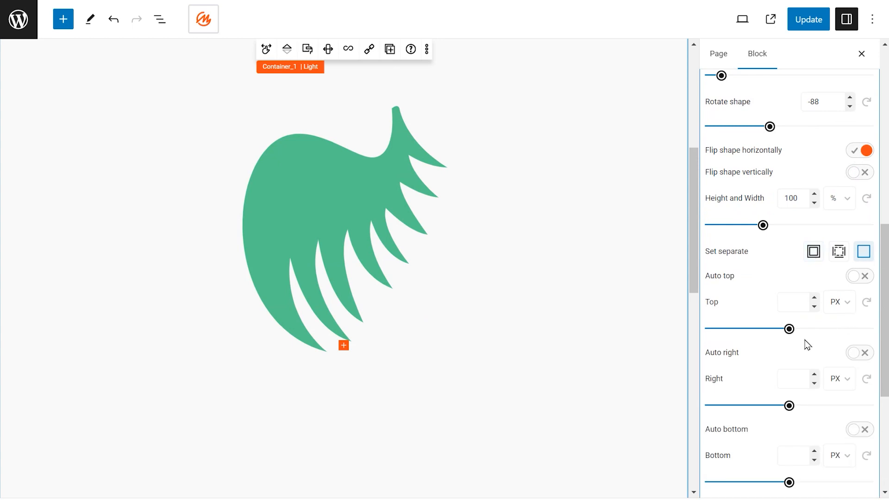
mouse_move(790, 337)
mouse_down()
mouse_move(771, 337)
mouse_move(793, 337)
mouse_move(792, 353)
mouse_up()
mouse_move(790, 409)
mouse_down()
mouse_move(762, 410)
mouse_move(807, 409)
mouse_move(785, 409)
mouse_move(796, 411)
mouse_up()
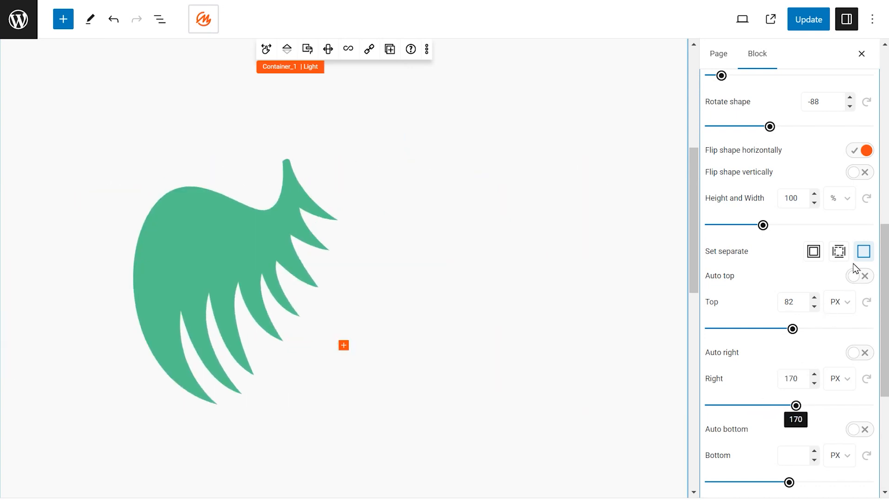
drag(770, 131, 794, 132)
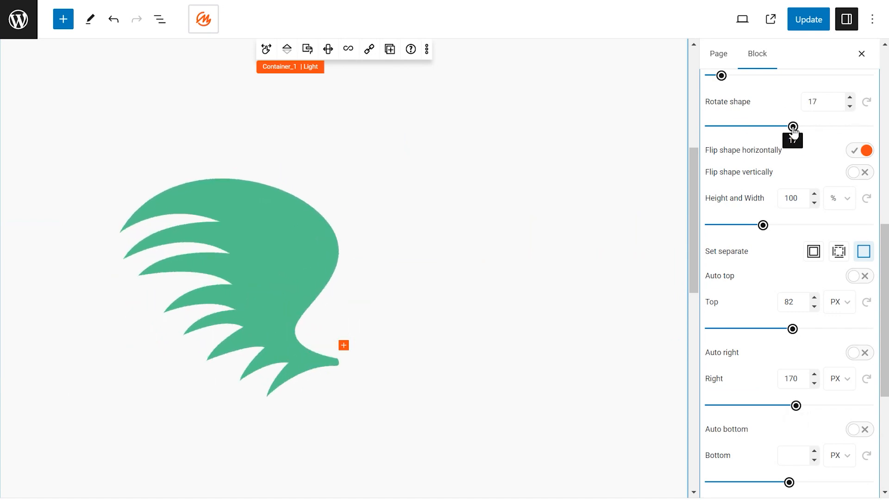
drag(884, 234, 884, 212)
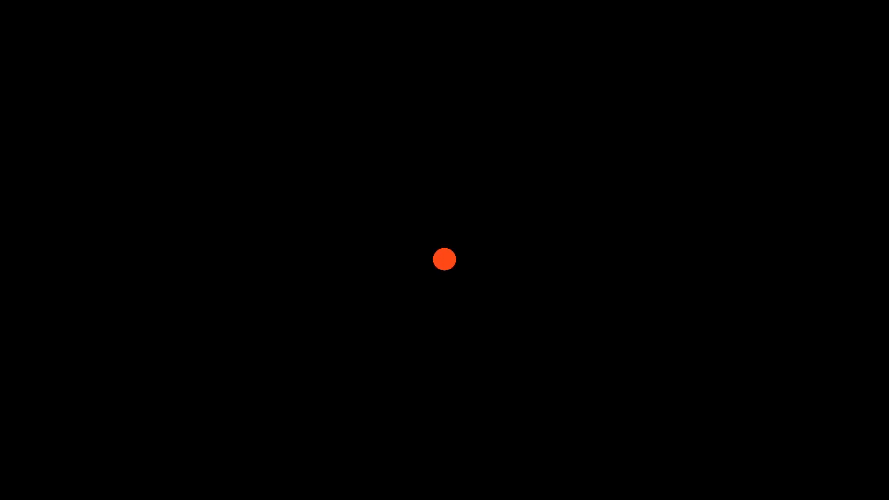